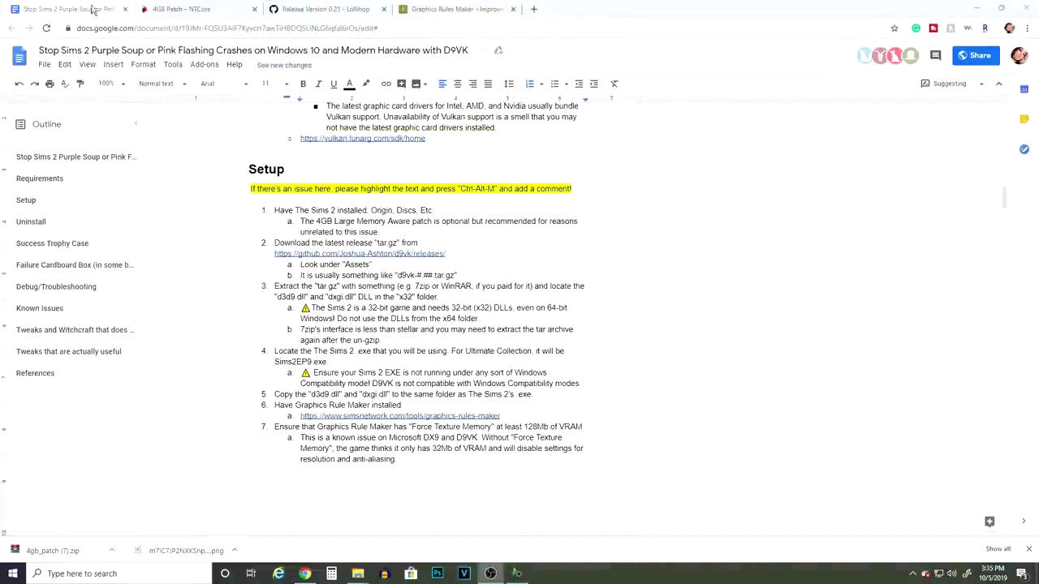
# Download the 4GB Patch from the NTCore page and run 4gb_patch.exe from the downloaded archive.
pyautogui.click(154, 12)
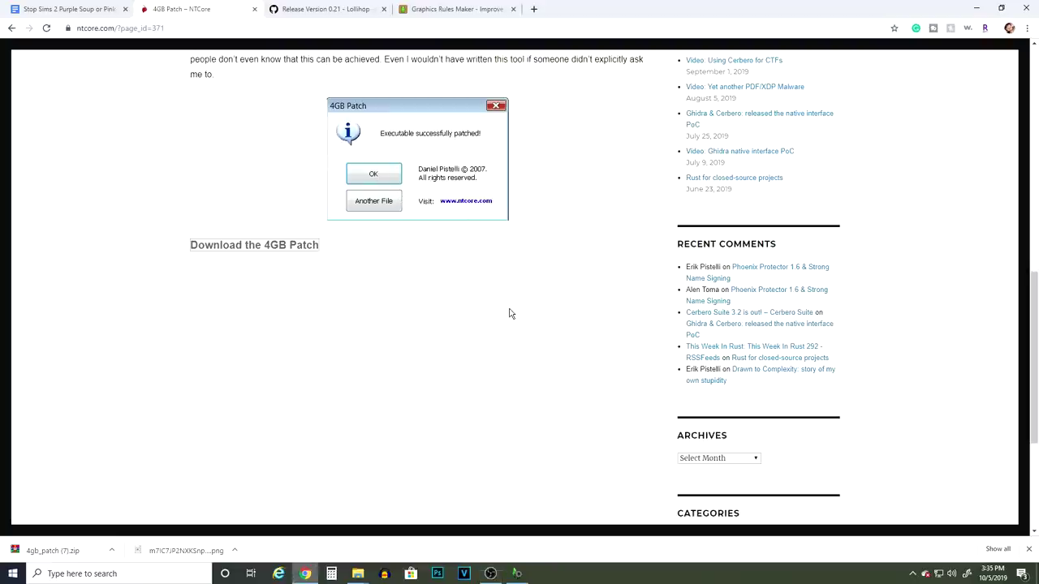
pyautogui.scroll(2, 510, 308)
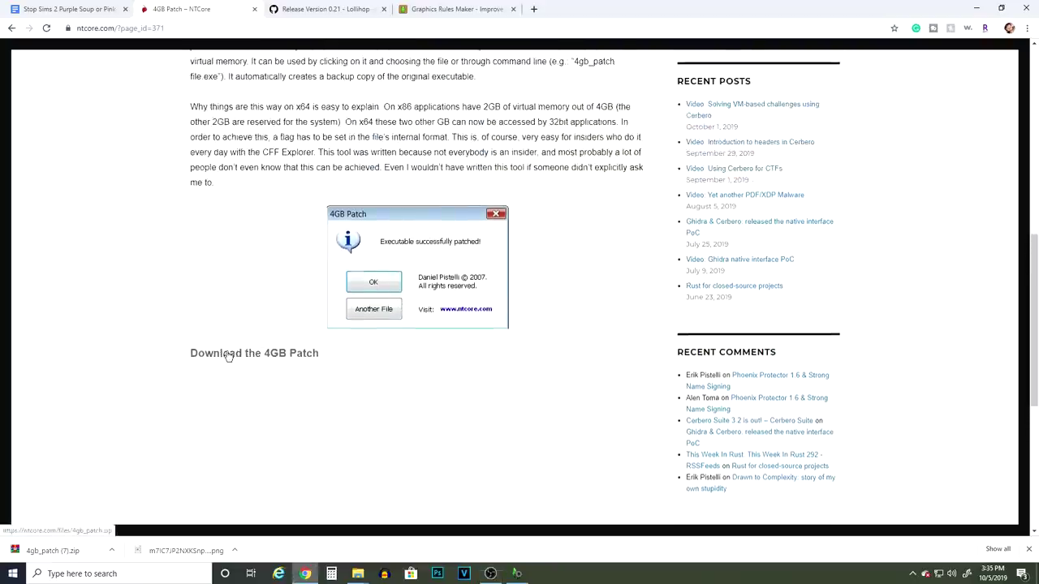
pyautogui.click(229, 357)
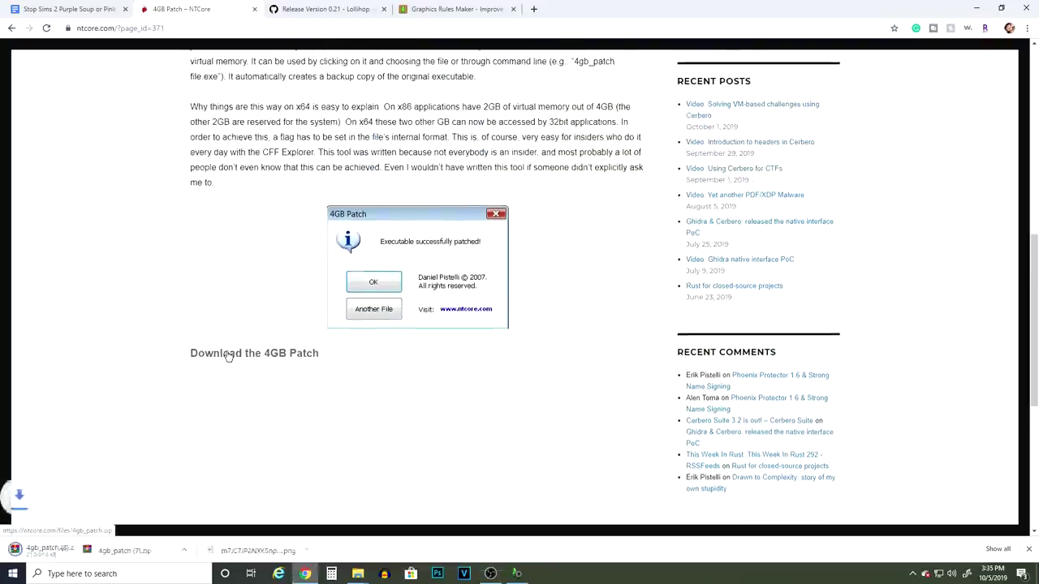
pyautogui.click(36, 553)
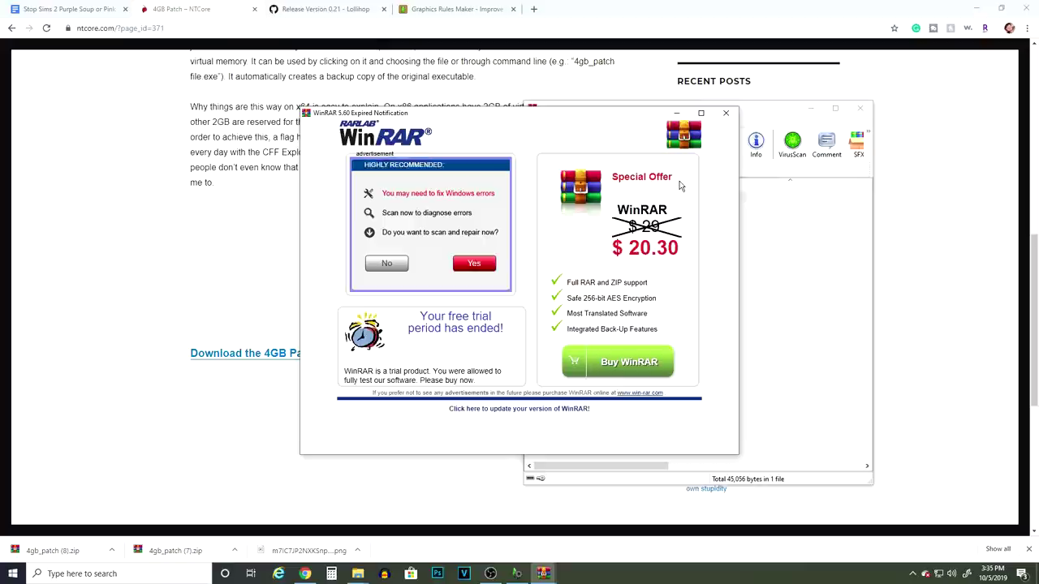
pyautogui.click(725, 112)
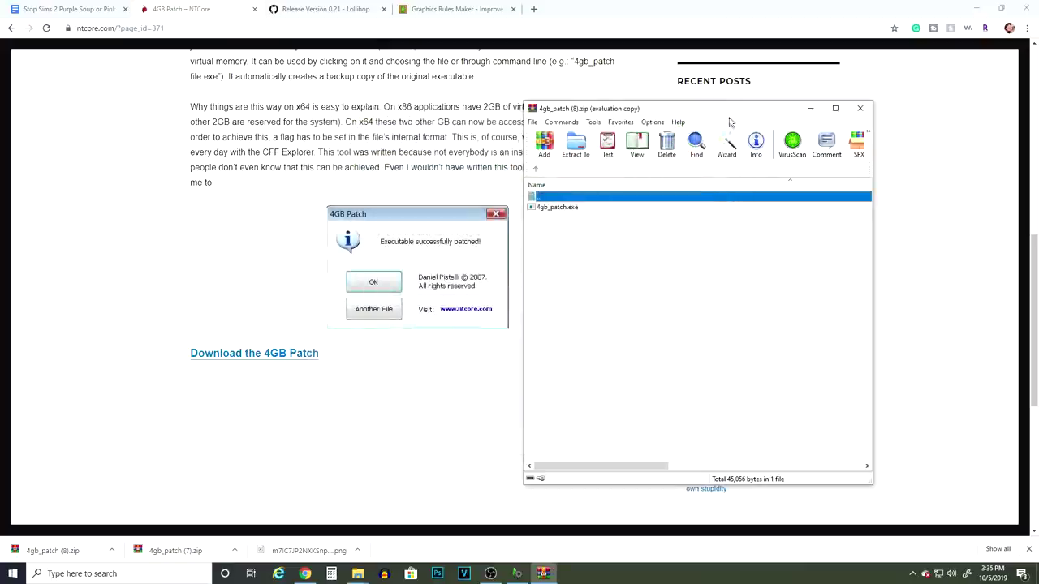
pyautogui.doubleClick(558, 207)
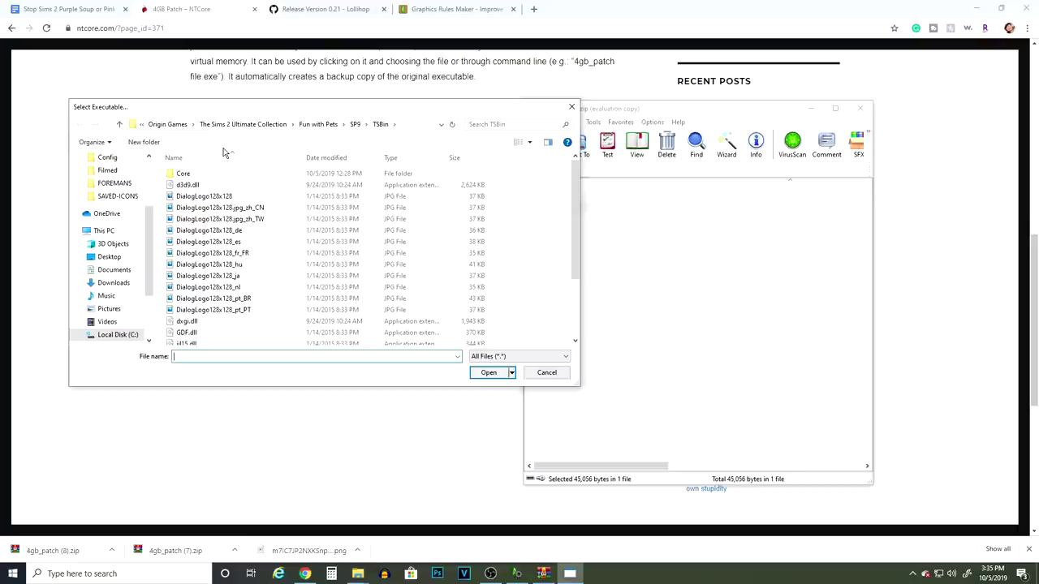
# In the executable selection dialog, browse from This PC through Local Disk (C:) to the Program Files (x86) folder.
pyautogui.click(159, 126)
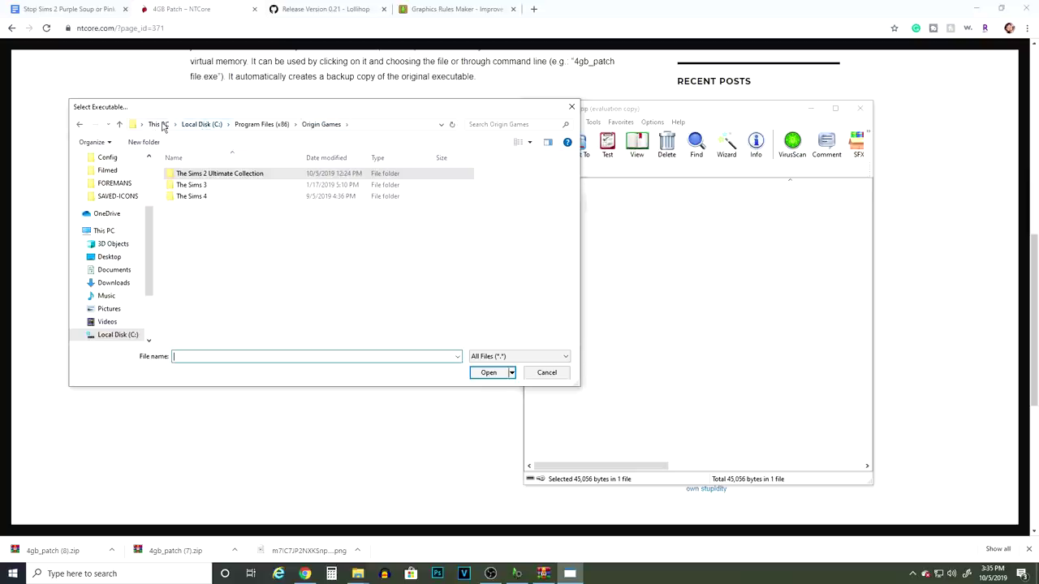
pyautogui.click(165, 126)
pyautogui.doubleClick(215, 284)
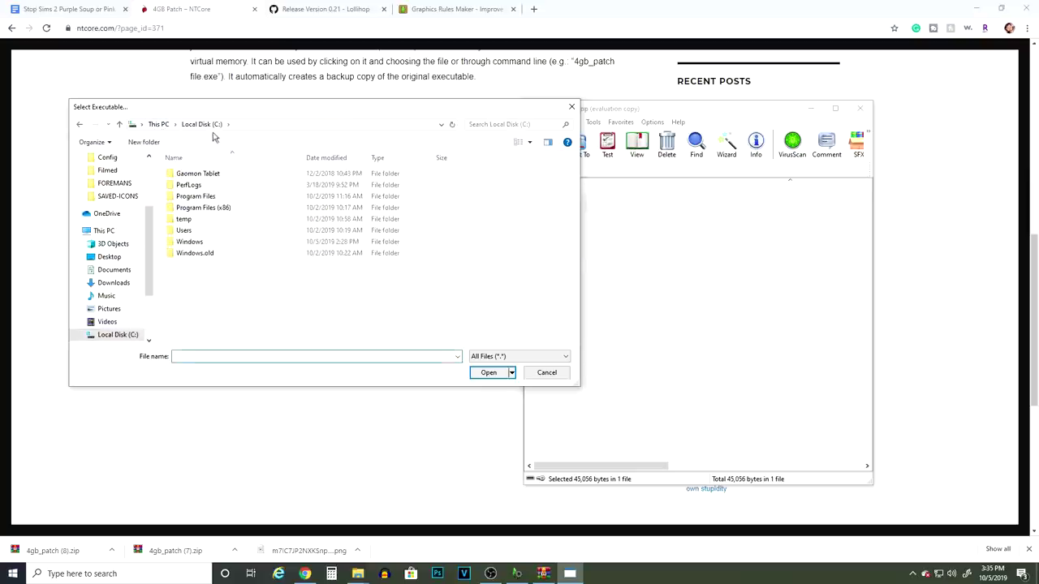
pyautogui.click(221, 208)
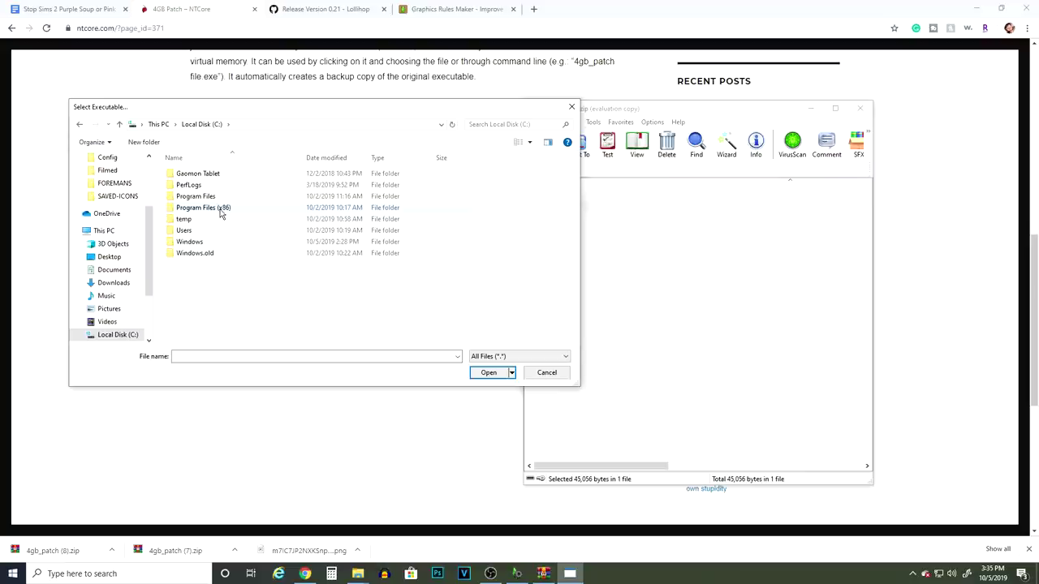
pyautogui.doubleClick(220, 209)
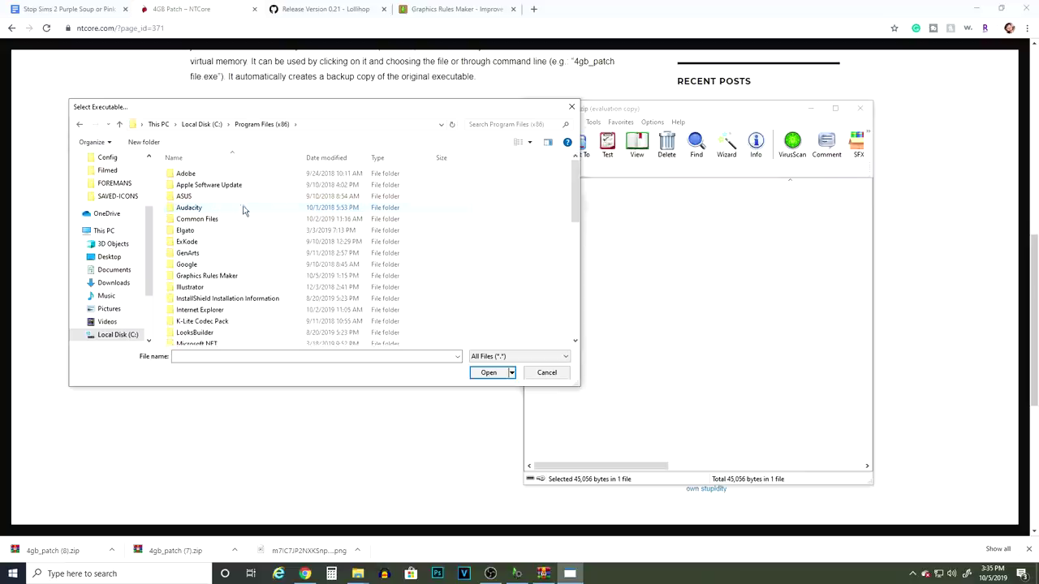
# Find and open the Origin Games folder inside Program Files (x86).
pyautogui.scroll(-1, 246, 211)
pyautogui.scroll(1, 246, 211)
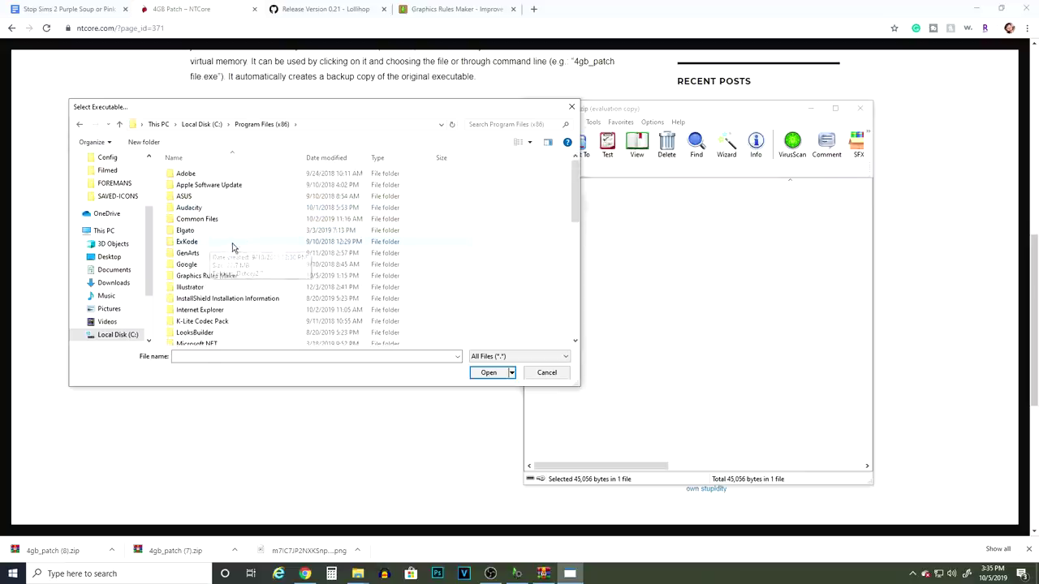
pyautogui.scroll(-5, 243, 220)
pyautogui.scroll(2, 207, 234)
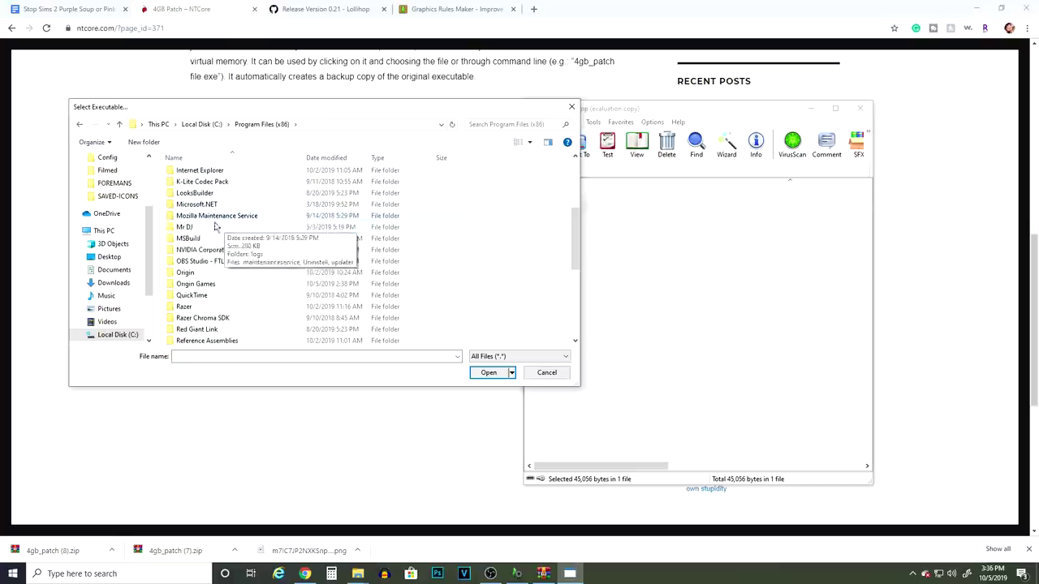
pyautogui.doubleClick(195, 227)
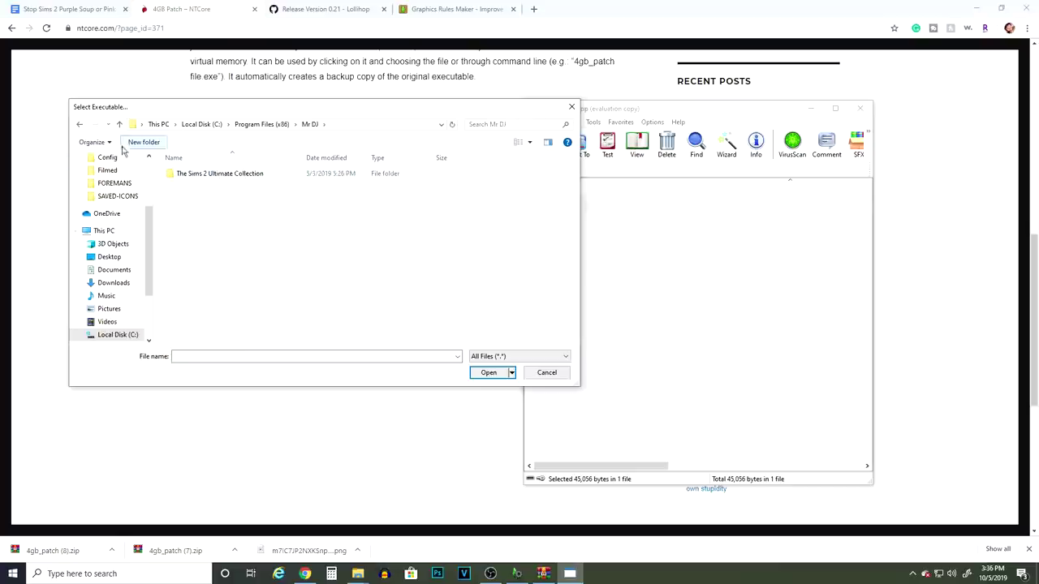
pyautogui.click(78, 124)
pyautogui.scroll(-4, 235, 228)
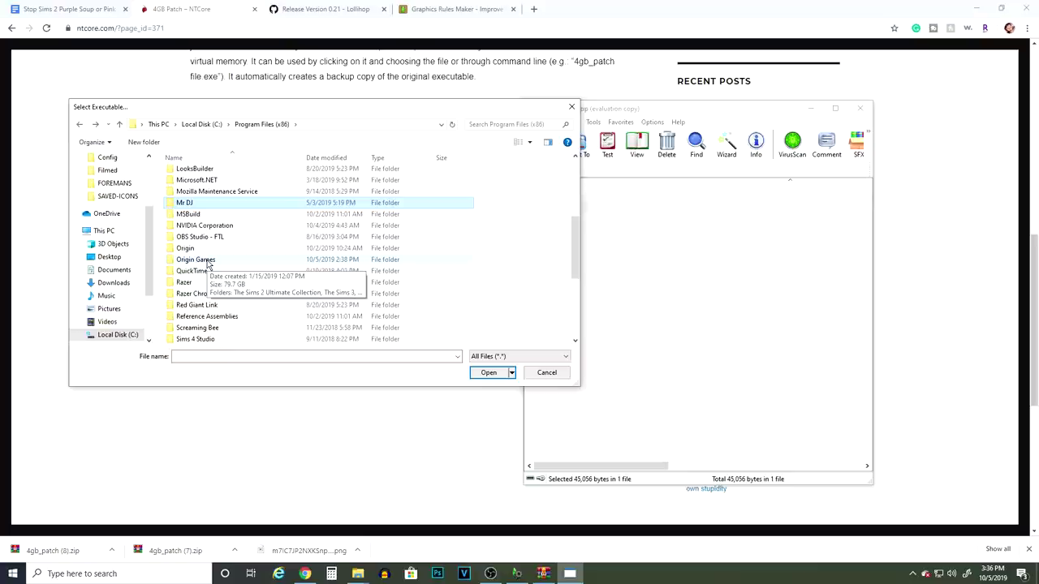
pyautogui.doubleClick(207, 264)
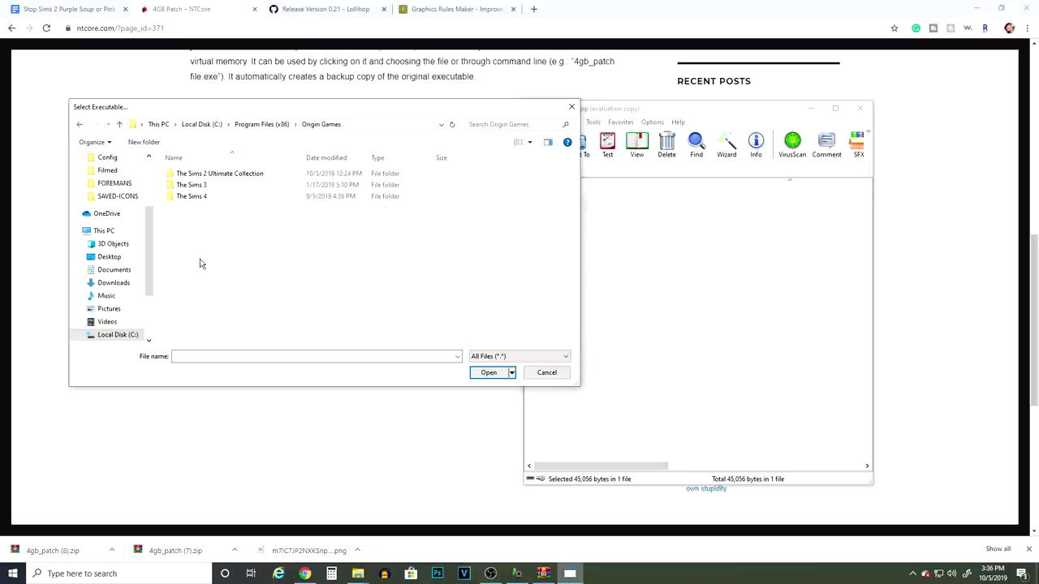
# Browse through The Sims 2 Ultimate Collection, Fun with Pets and SP9 to the TSBin folder.
pyautogui.click(207, 175)
pyautogui.doubleClick(207, 175)
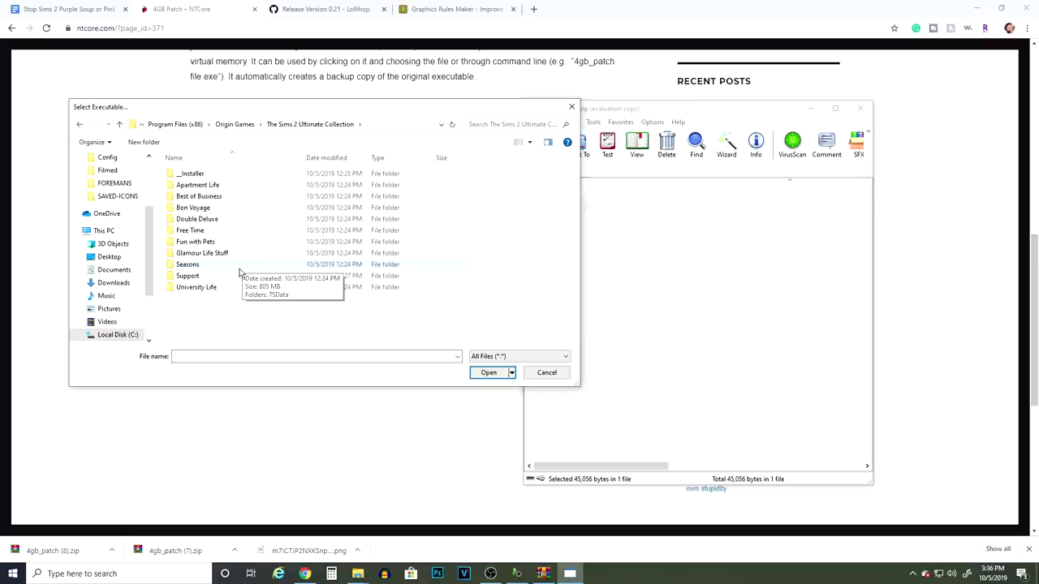
pyautogui.doubleClick(194, 243)
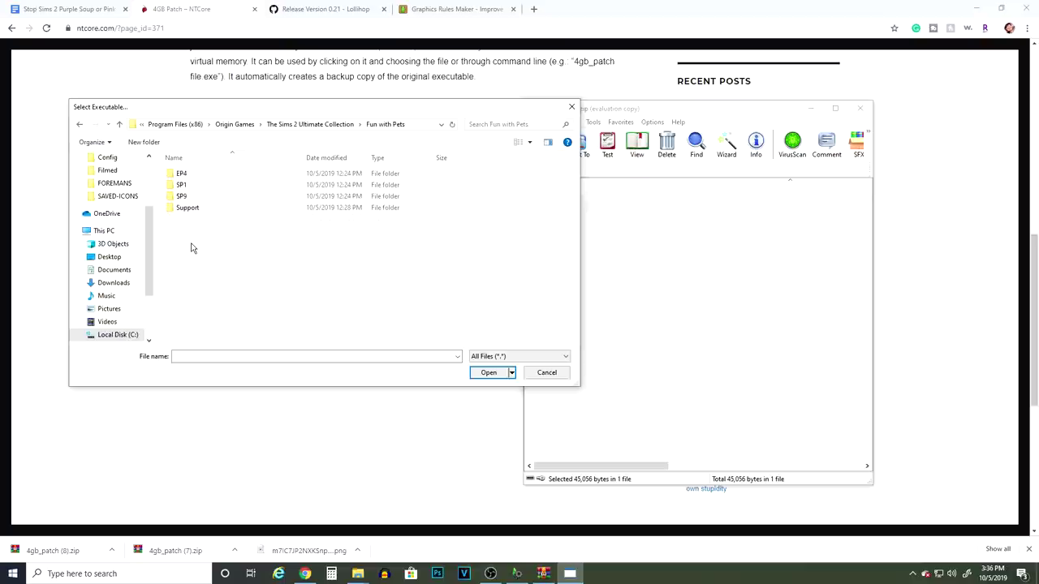
pyautogui.doubleClick(192, 200)
pyautogui.doubleClick(195, 187)
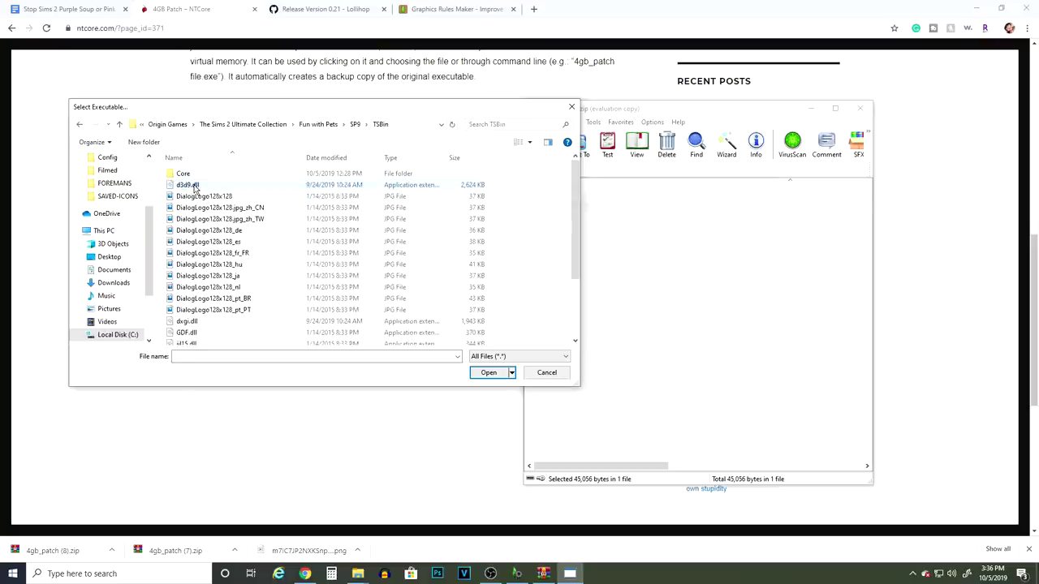
# Apply the 4GB patch to the Sims2EP9 application and dismiss the completion message.
pyautogui.scroll(-3, 194, 187)
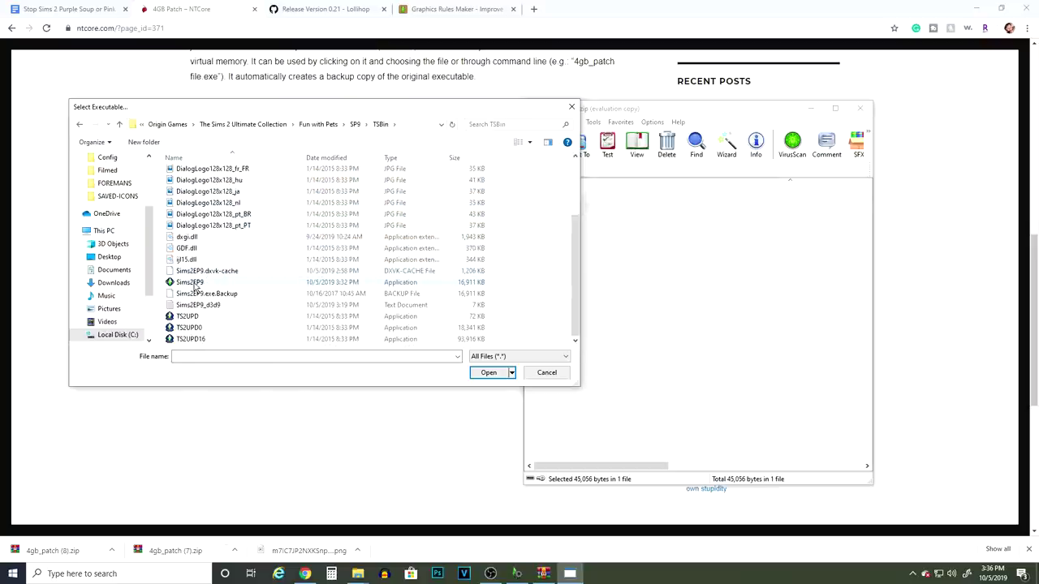
pyautogui.doubleClick(195, 283)
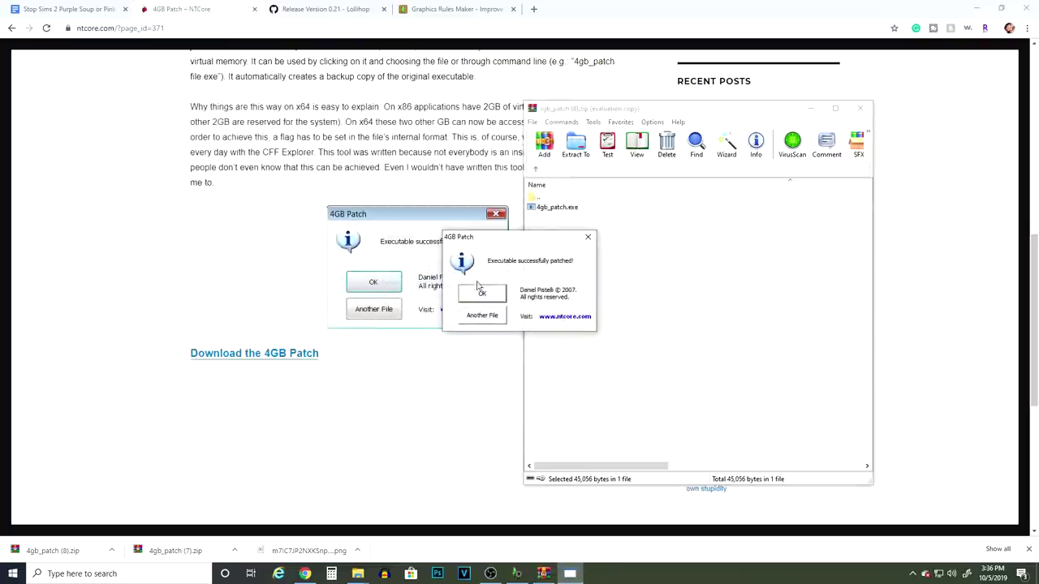
pyautogui.click(483, 299)
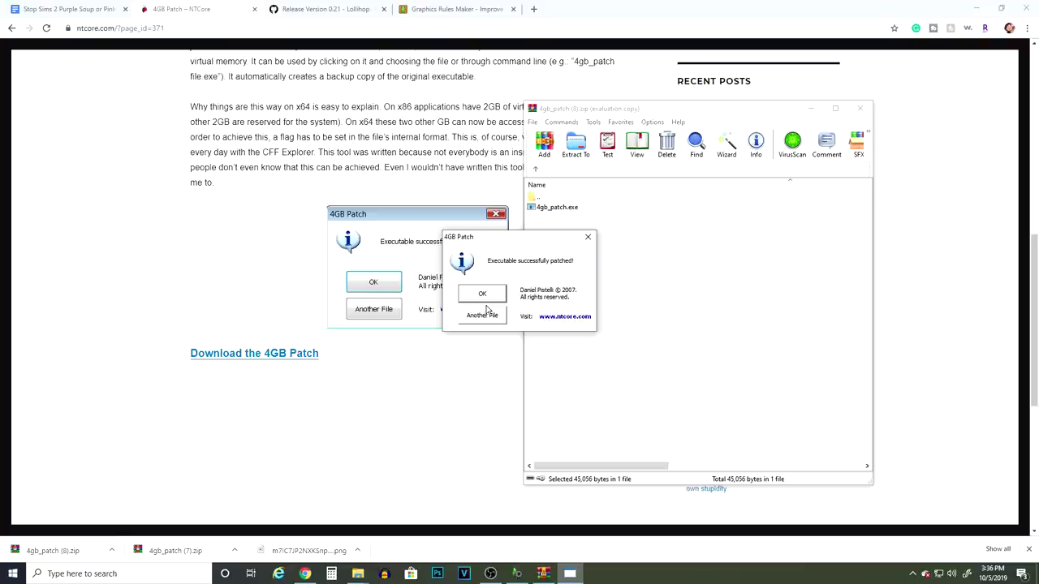
# Run 4gb_patch.exe again, choose Sims2EP9 in the TSBin folder, and close the archive window.
pyautogui.click(485, 308)
pyautogui.click(564, 212)
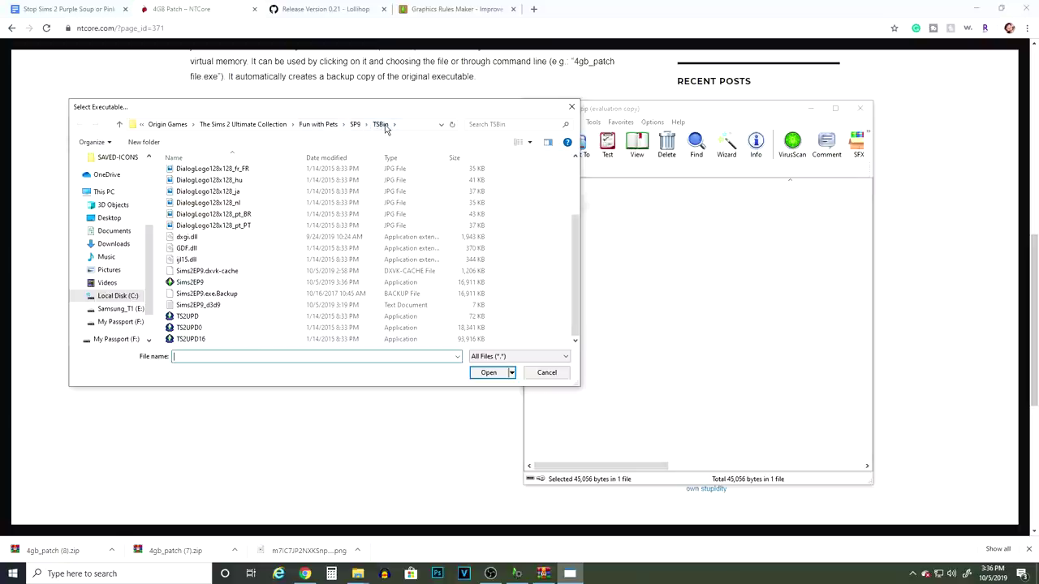
pyautogui.click(185, 283)
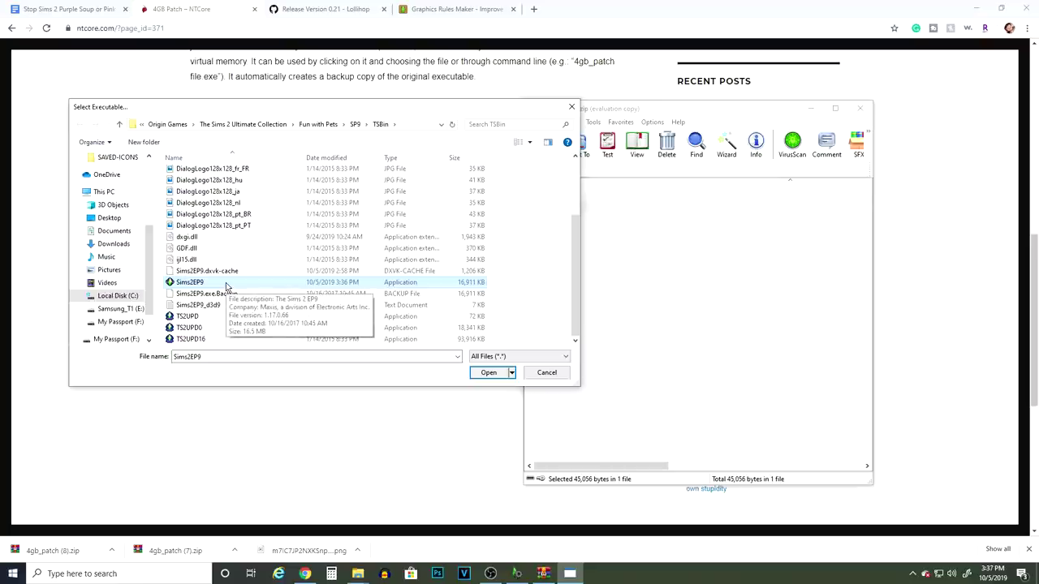
pyautogui.press('Return')
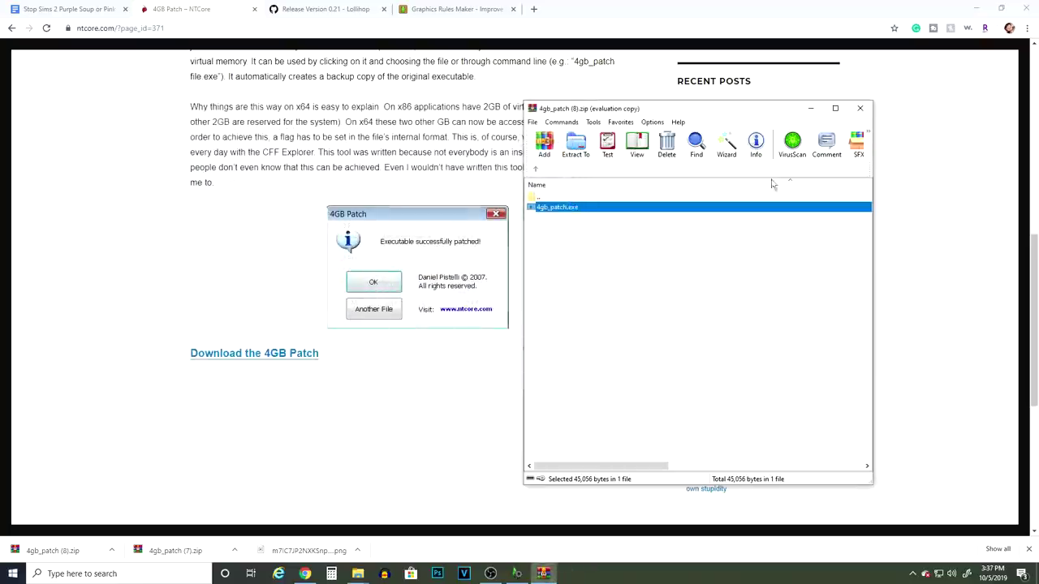
pyautogui.click(861, 112)
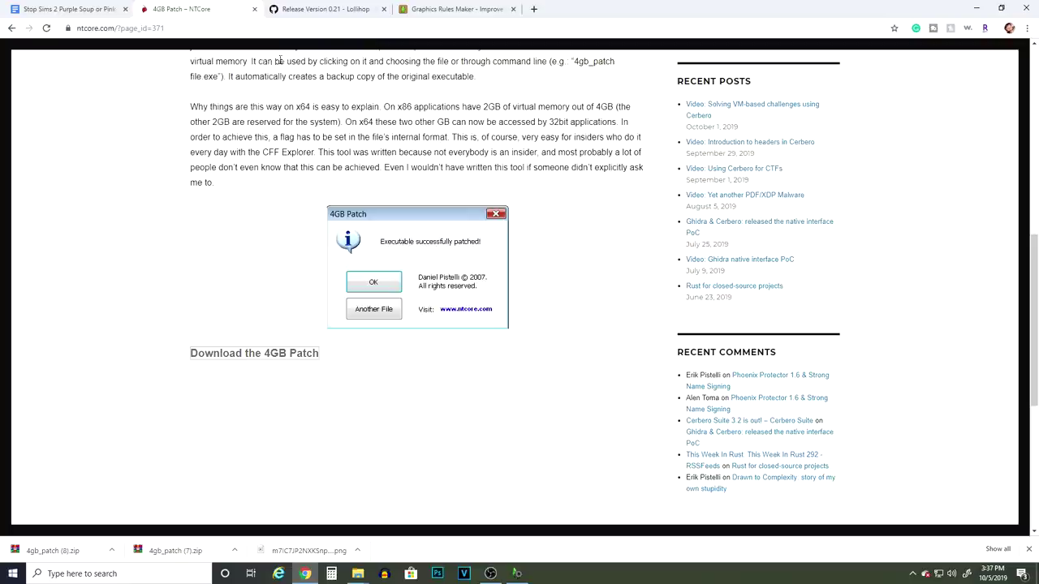
# Check the guide's Setup instructions and open the Version 0.21 - Lollihop release page of d9vk on GitHub.
pyautogui.click(88, 13)
pyautogui.scroll(-1, 355, 254)
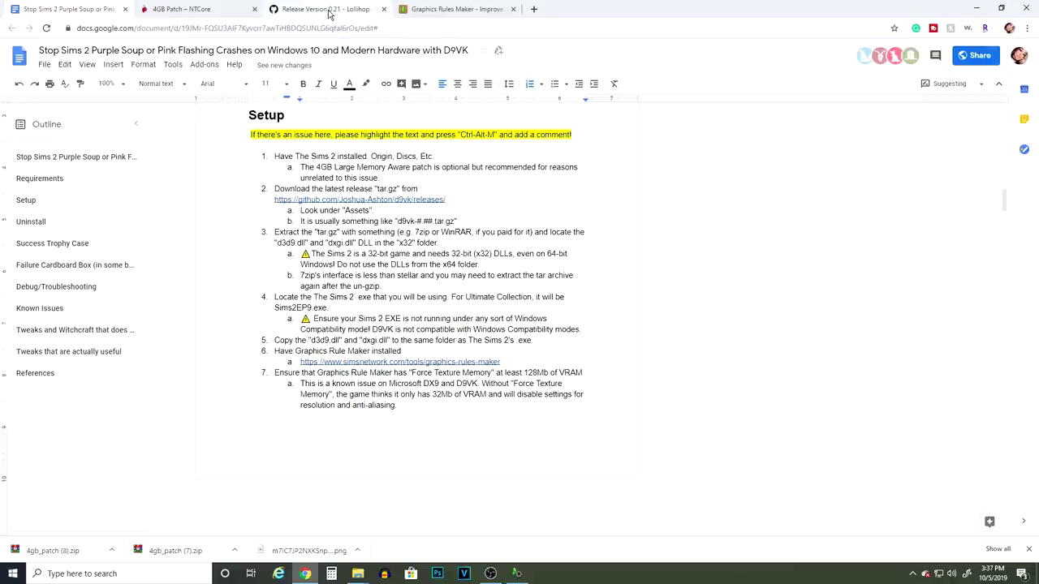
pyautogui.click(328, 14)
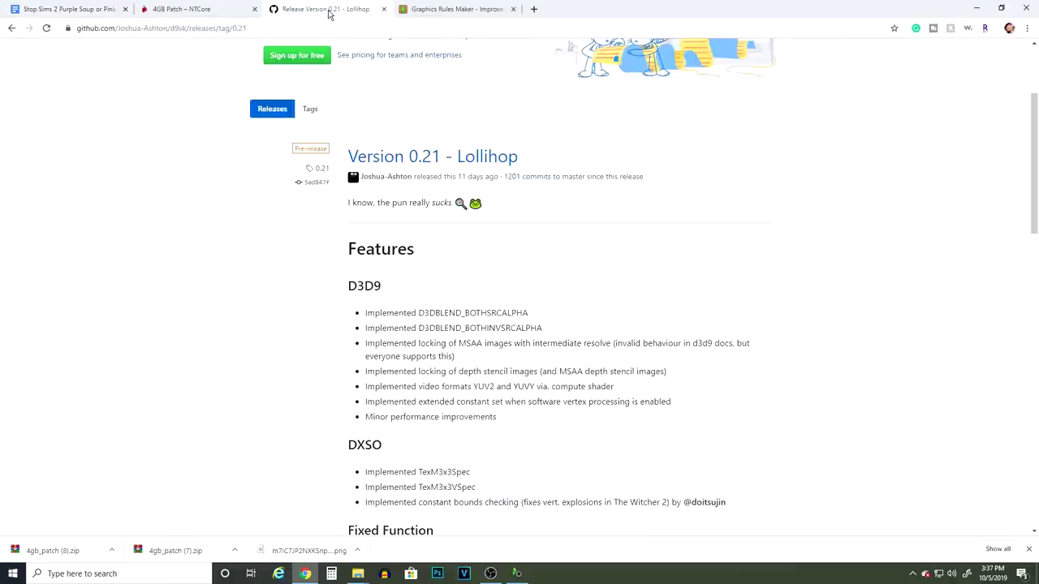
pyautogui.scroll(-1, 461, 248)
pyautogui.scroll(1, 455, 236)
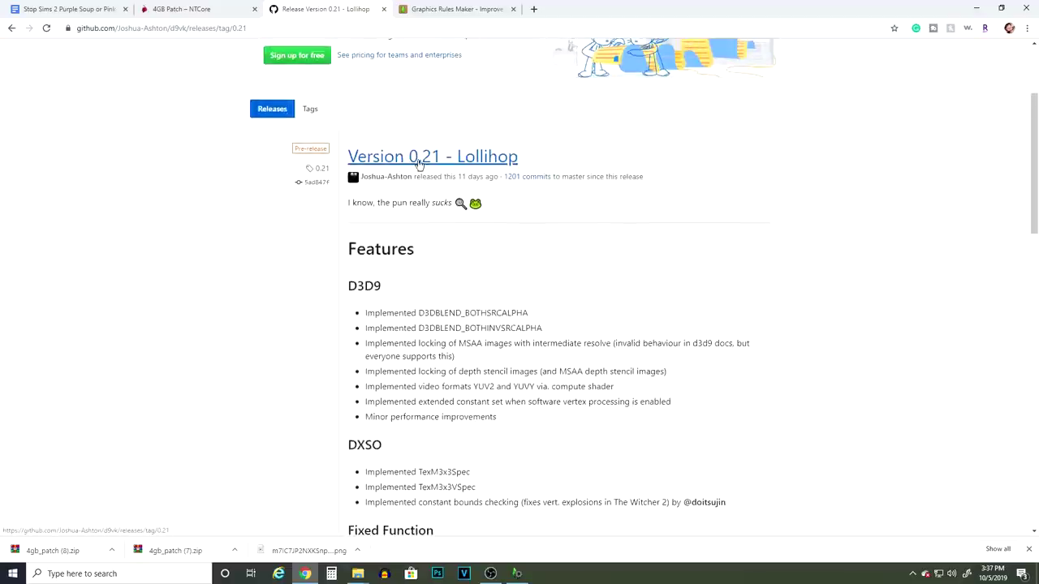
pyautogui.click(438, 157)
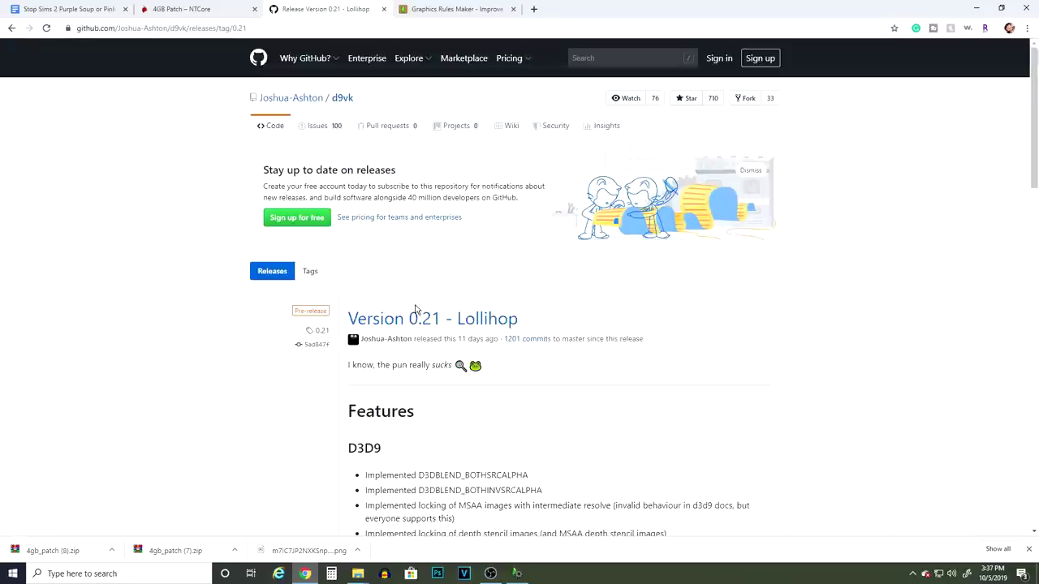
pyautogui.scroll(-1, 498, 318)
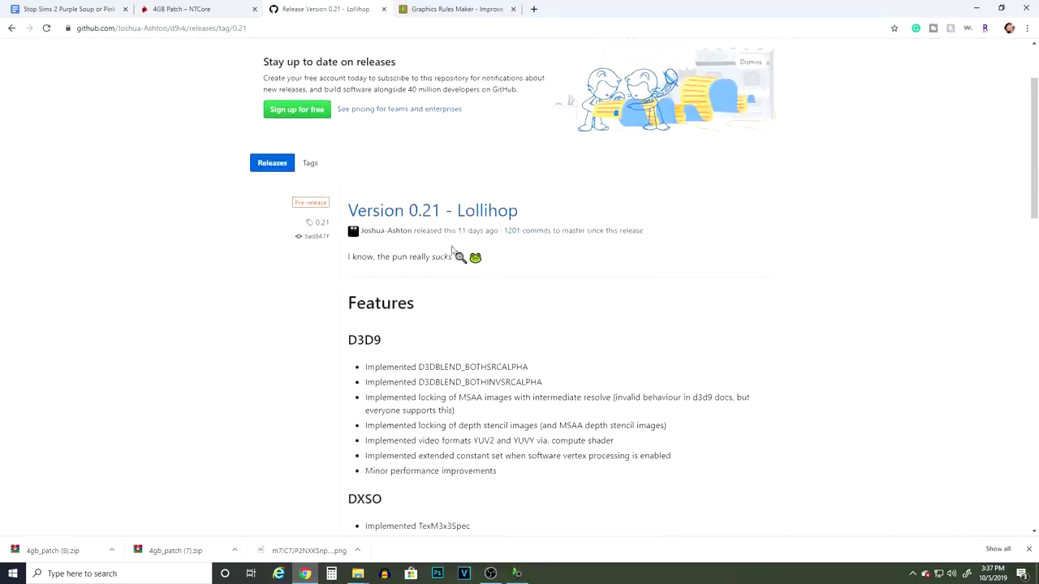
pyautogui.click(429, 218)
# Download d9vk-0.21.tar.gz from the Version 0.21 release assets.
pyautogui.scroll(-15, 581, 265)
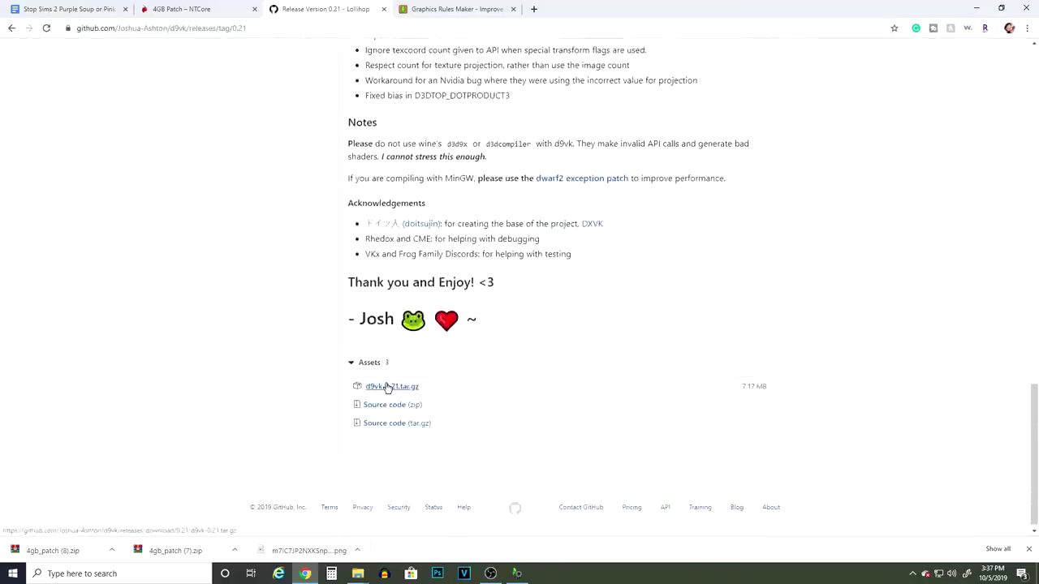
pyautogui.scroll(-1, 431, 362)
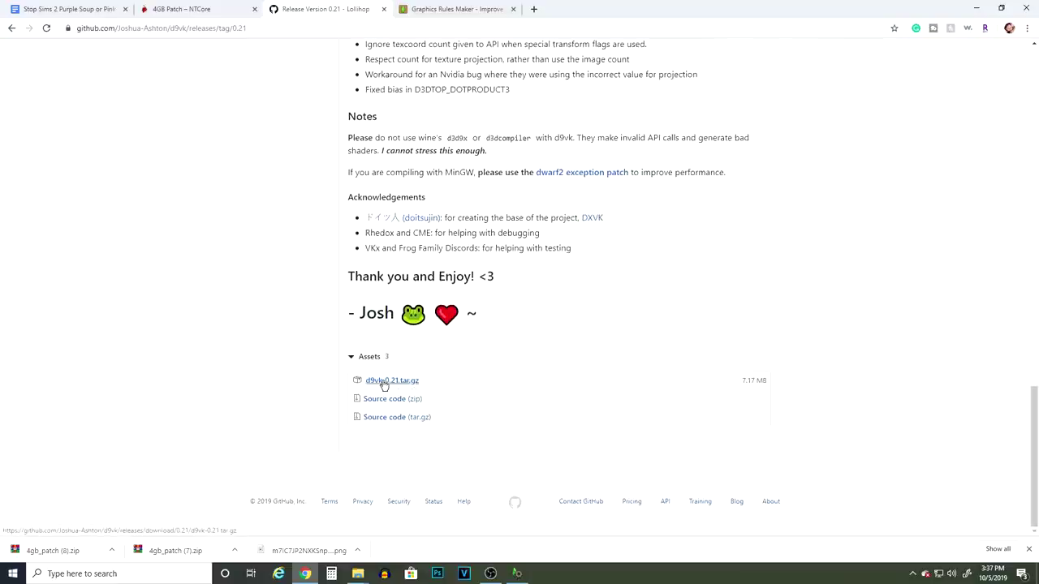
pyautogui.click(384, 381)
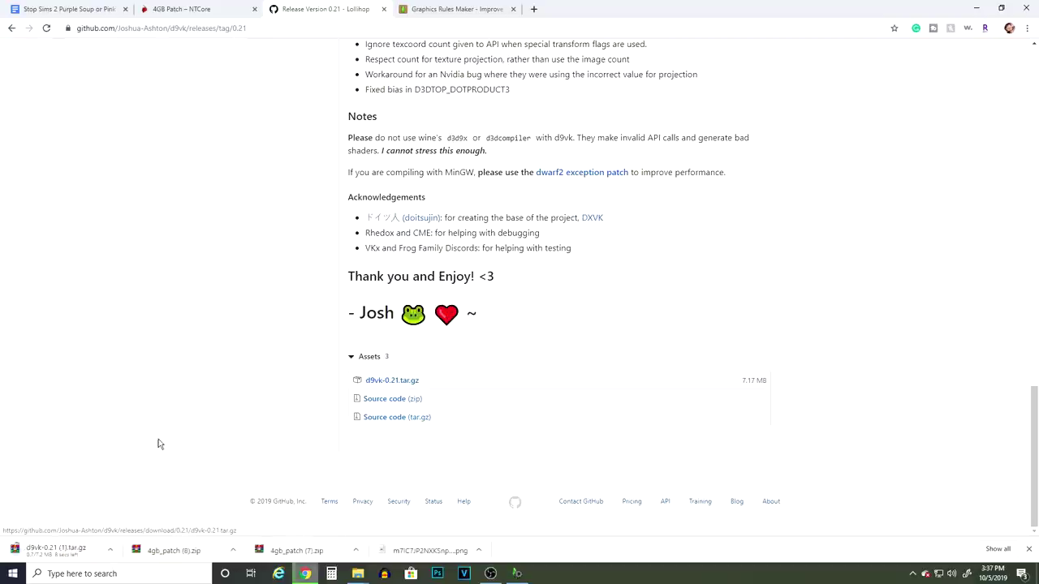
# Open the downloaded d9vk-0.21 archive, dismiss the WinRAR purchase reminder, and minimize the browser window.
pyautogui.click(91, 559)
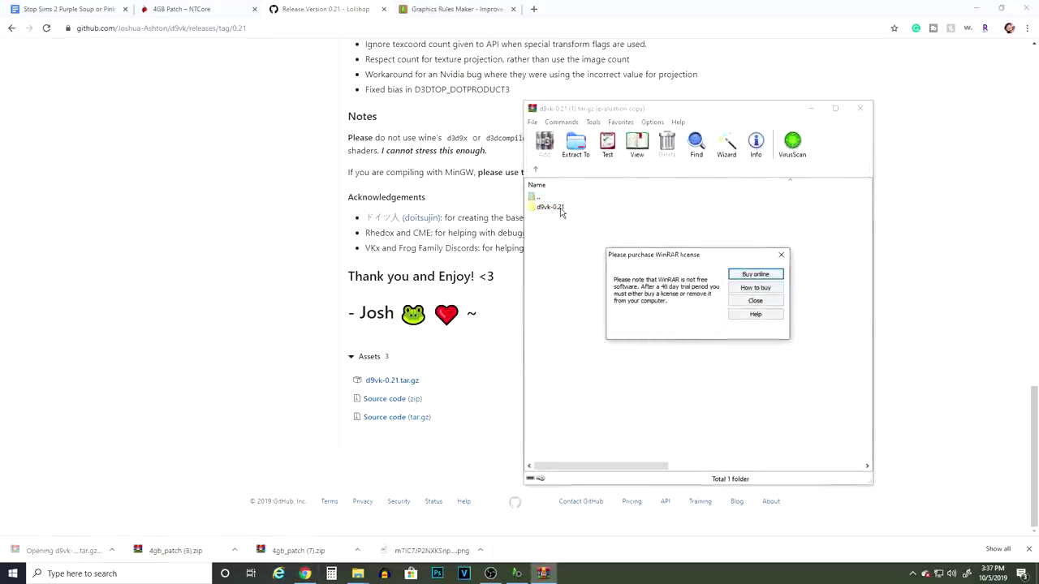
pyautogui.click(755, 300)
pyautogui.click(977, 8)
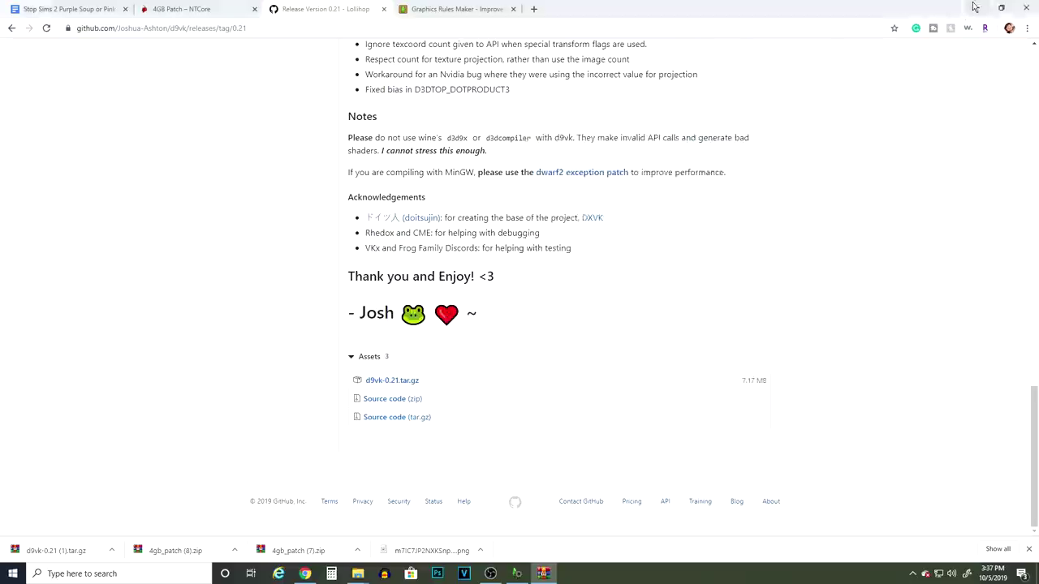
# Extract the d9vk-0.21 folder from the archive onto the desktop and open the extracted folder.
pyautogui.click(558, 207)
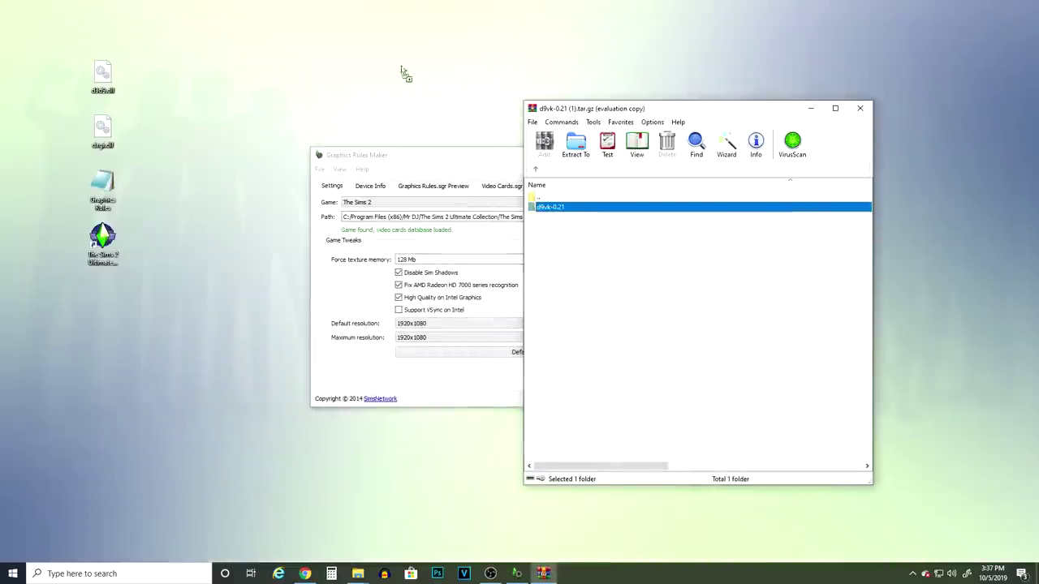
pyautogui.moveTo(221, 87); pyautogui.dragTo(221, 88)
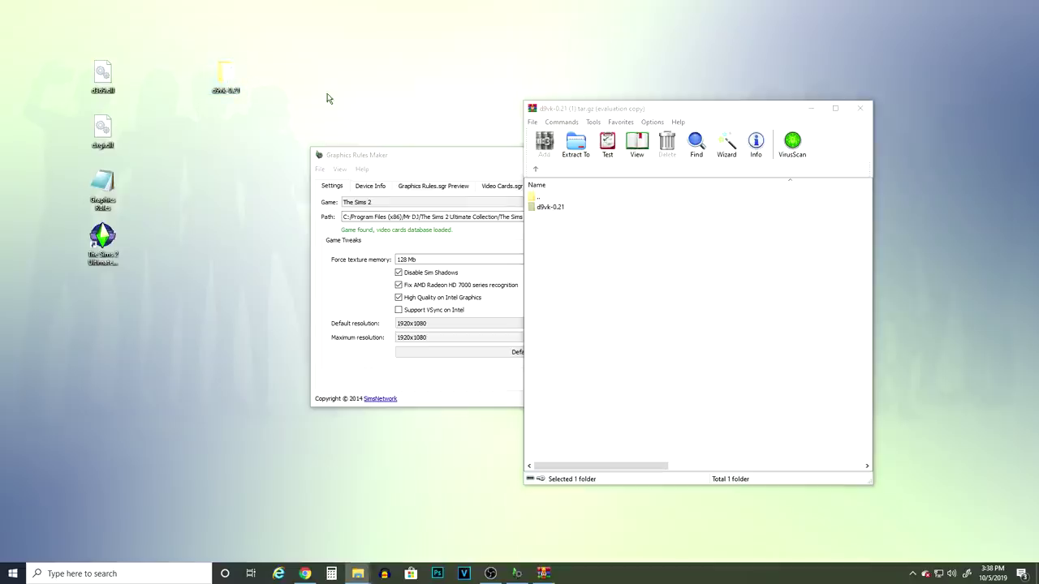
pyautogui.moveTo(624, 143); pyautogui.dragTo(336, 34)
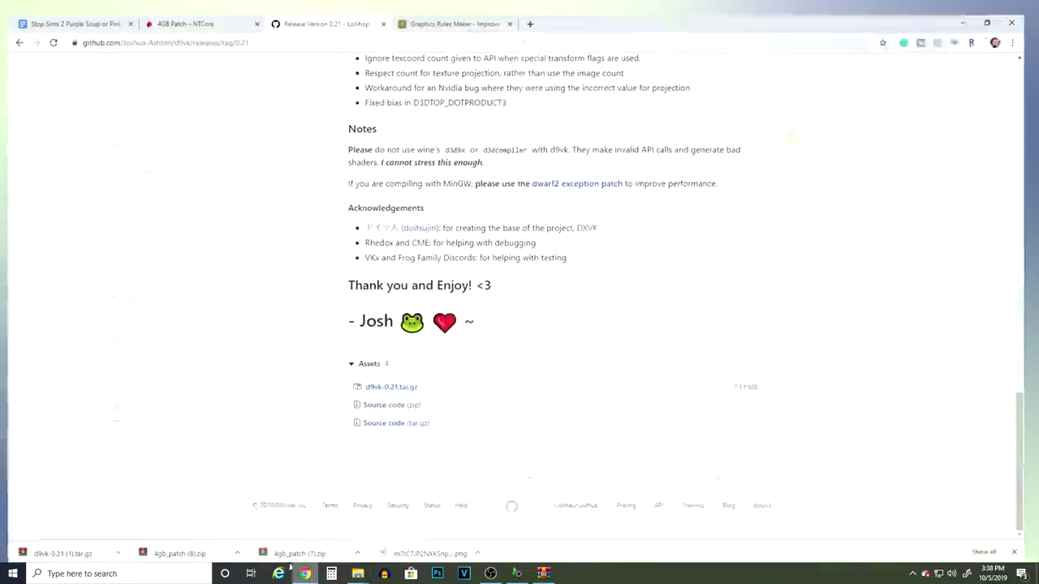
# Show the guide's Setup instructions in a smaller browser window alongside the extracted folder.
pyautogui.click(304, 574)
pyautogui.click(81, 9)
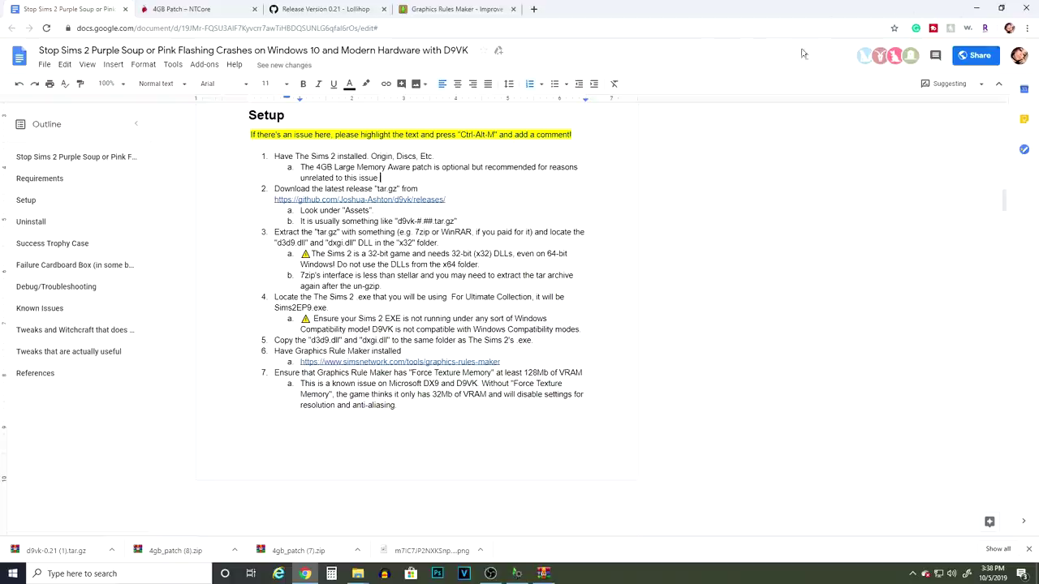
pyautogui.click(1001, 8)
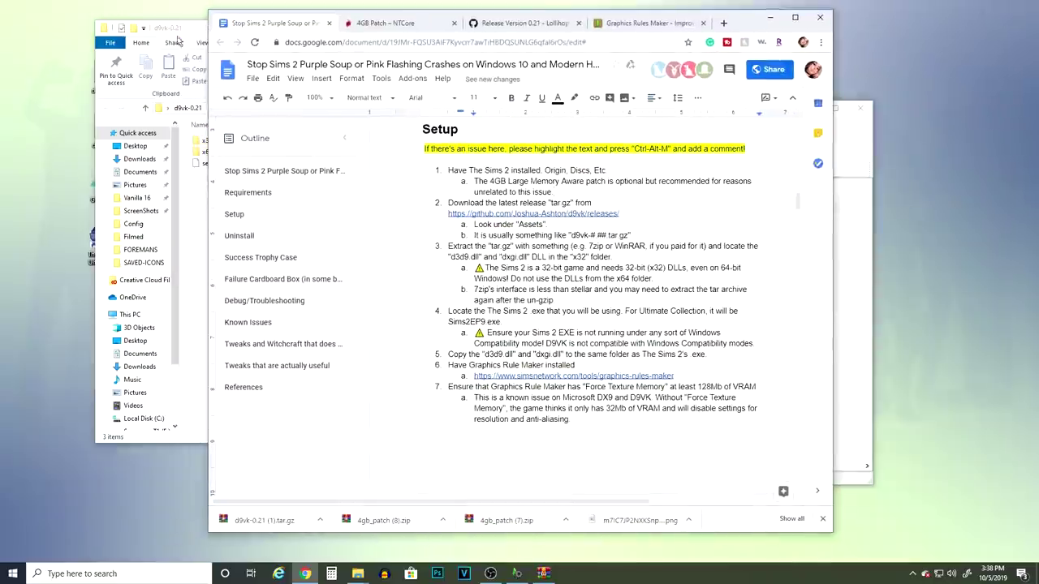
# Bring the d9vk-0.21 folder window forward and open its x32 folder to locate d3d9.dll and dxgi.dll.
pyautogui.click(186, 34)
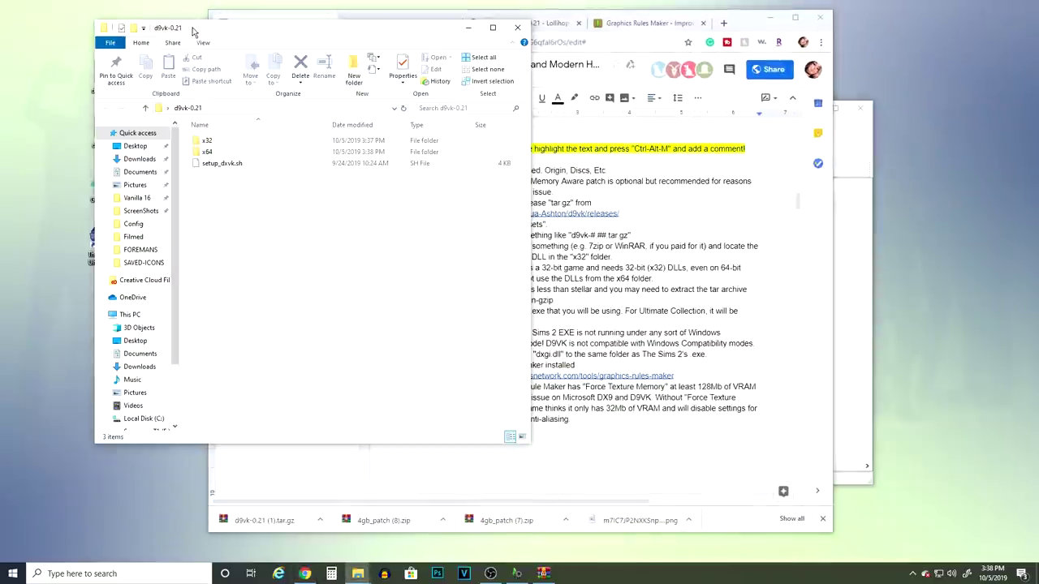
pyautogui.moveTo(193, 32); pyautogui.dragTo(337, 65)
pyautogui.click(362, 173)
pyautogui.doubleClick(362, 174)
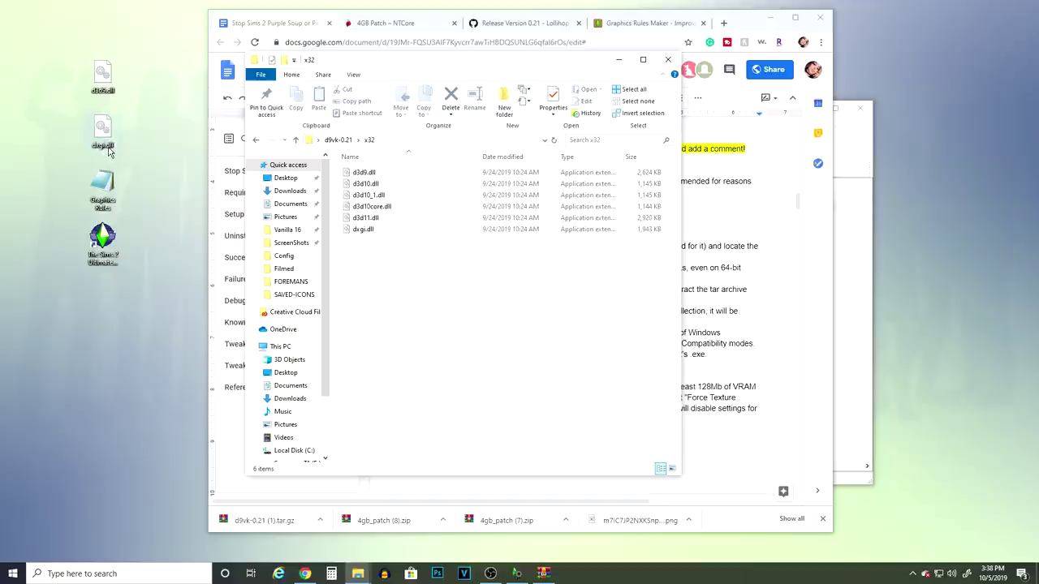
# Minimize the x32 folder window and read the guide's Setup steps about which DLLs to use and where to copy them.
pyautogui.click(618, 61)
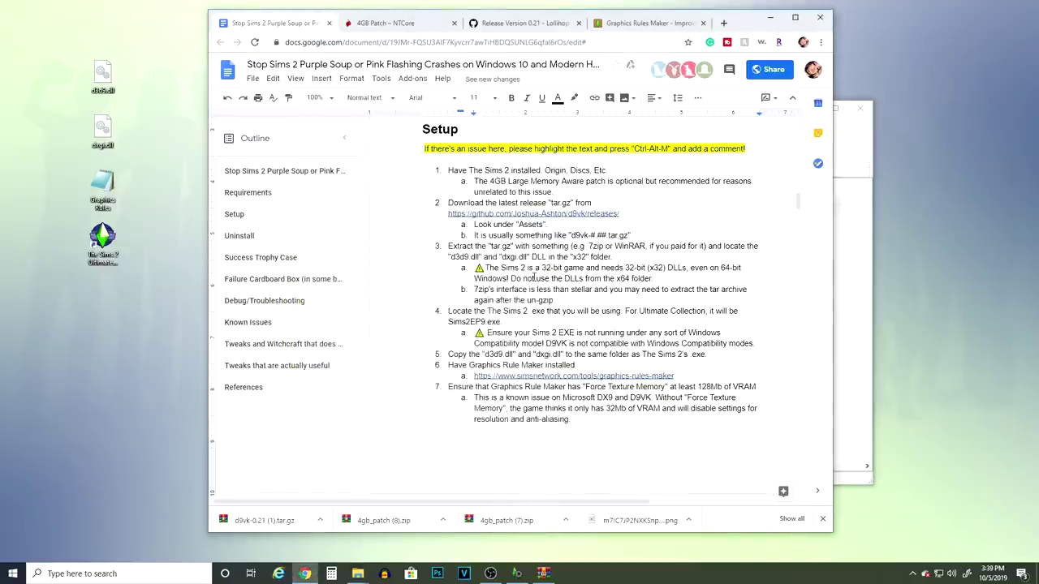
pyautogui.scroll(-1, 504, 273)
pyautogui.moveTo(503, 269); pyautogui.dragTo(437, 260)
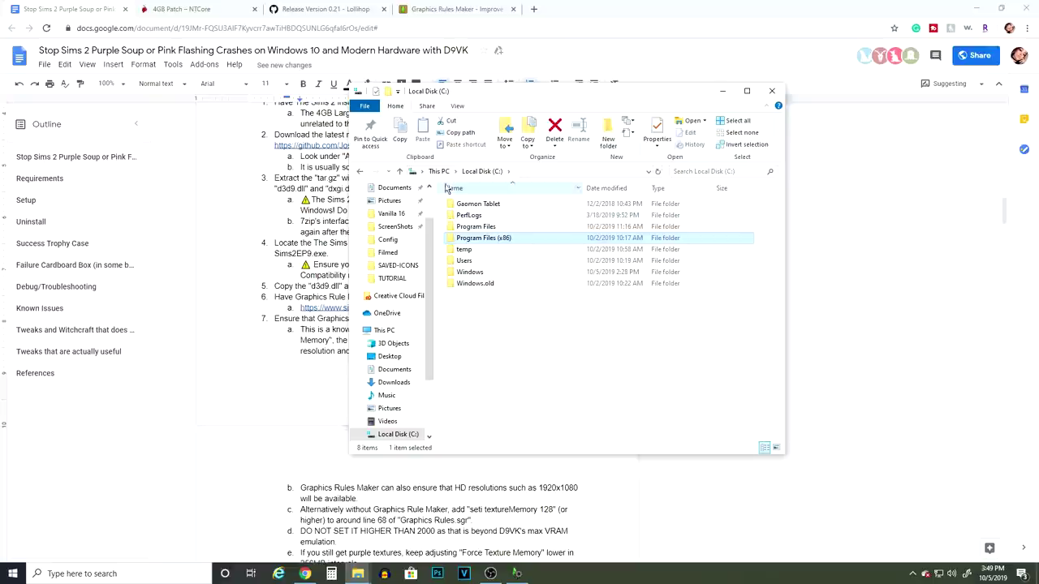
# Check d3d9.dll in Program Files (x86)\Origin Games\The Sims 2 Ultimate Collection\Fun with Pets\SP9\TSBin, and close the folder window.
pyautogui.doubleClick(500, 240)
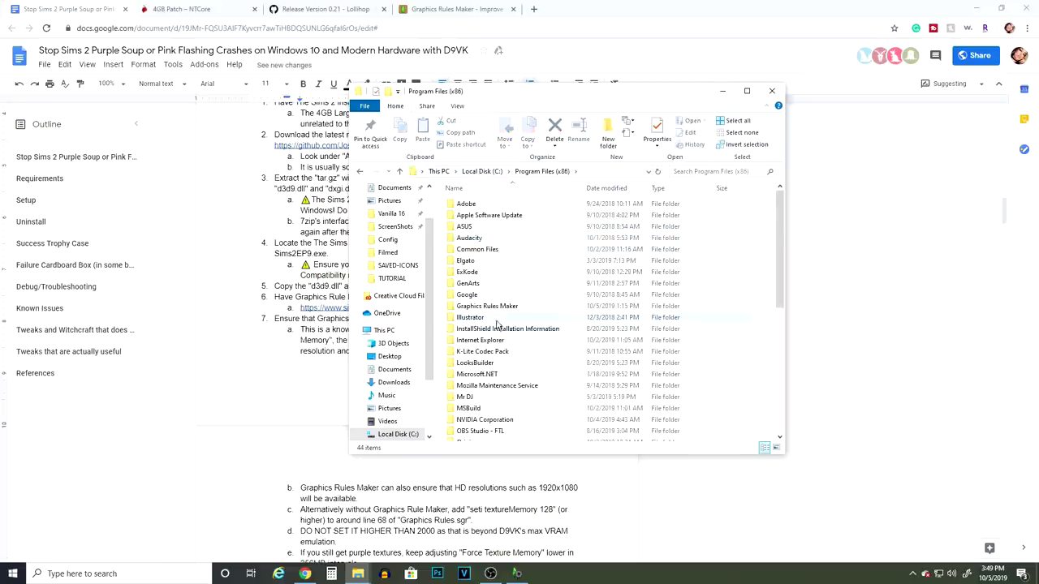
pyautogui.scroll(-5, 493, 320)
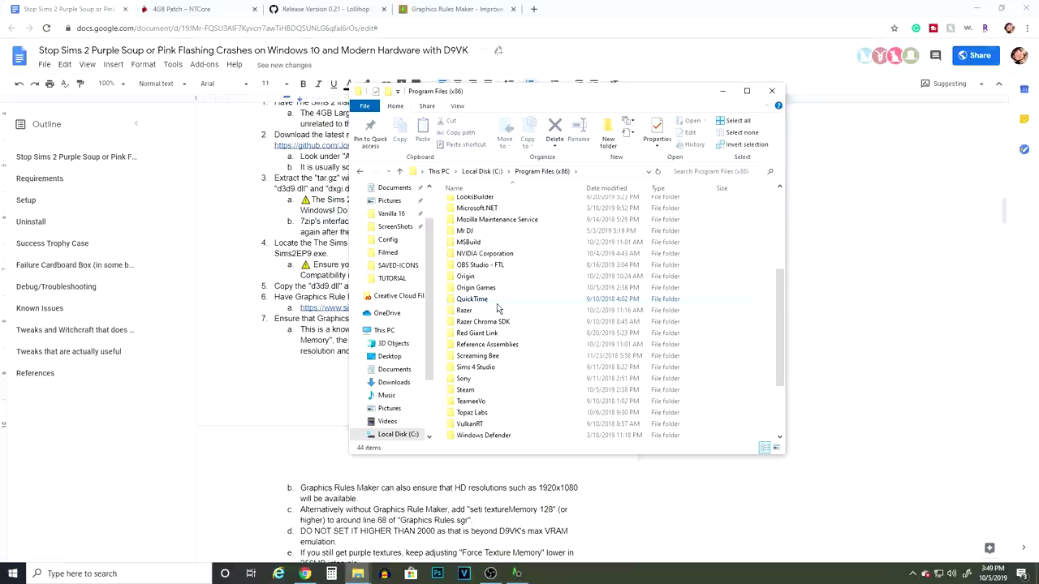
pyautogui.doubleClick(486, 288)
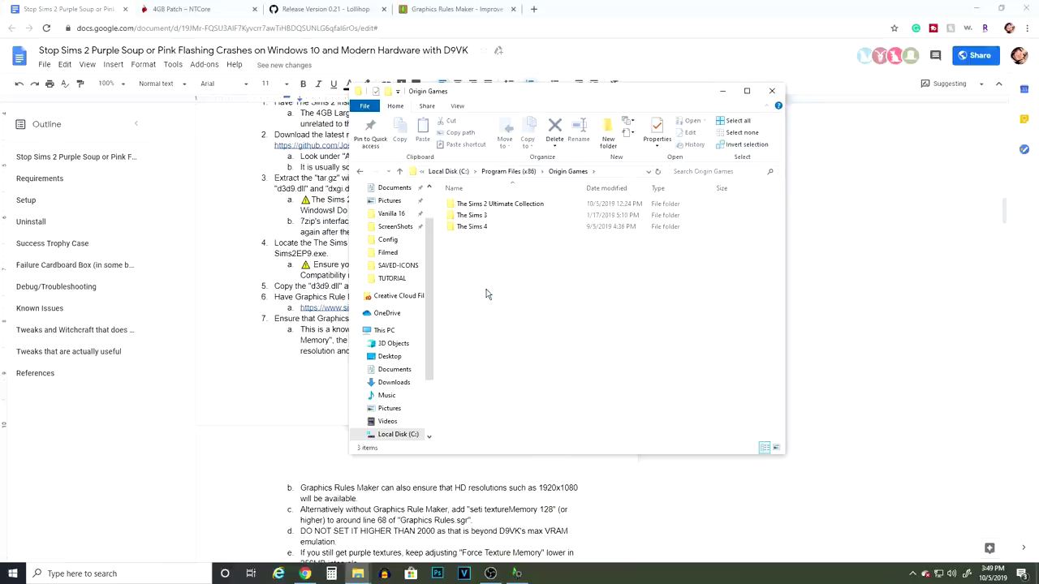
pyautogui.doubleClick(508, 206)
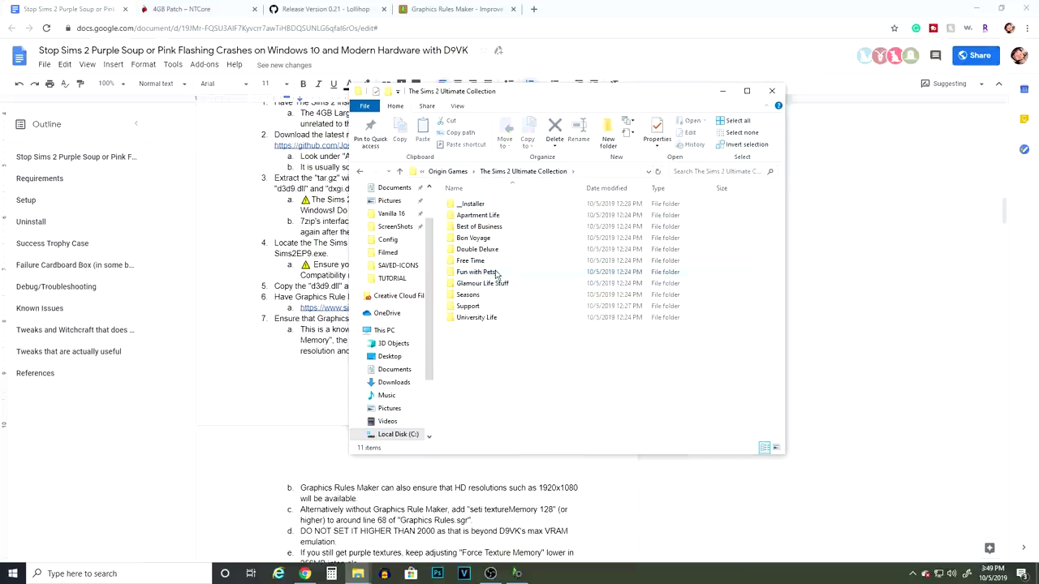
pyautogui.doubleClick(490, 273)
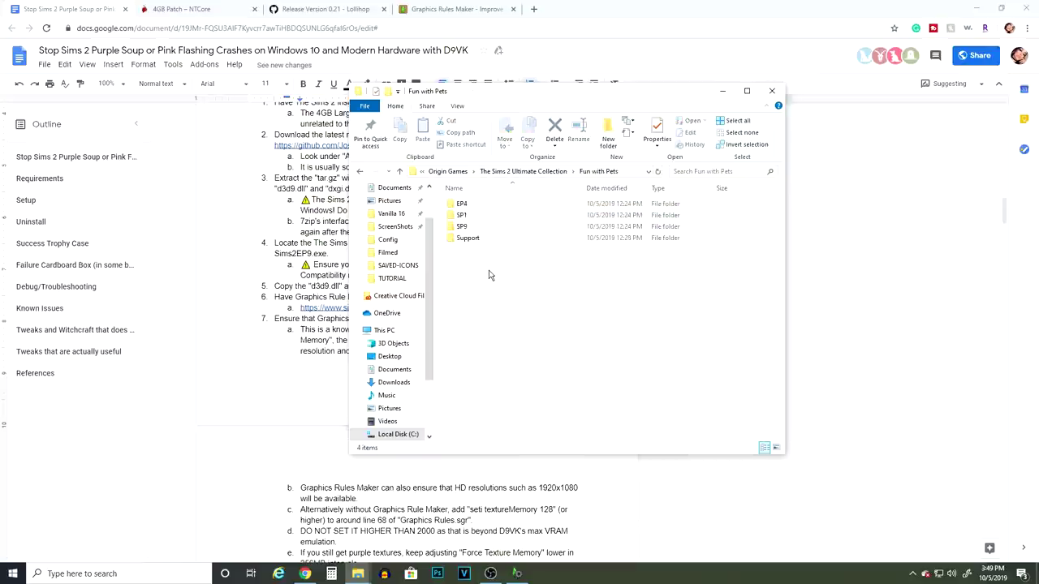
pyautogui.doubleClick(465, 228)
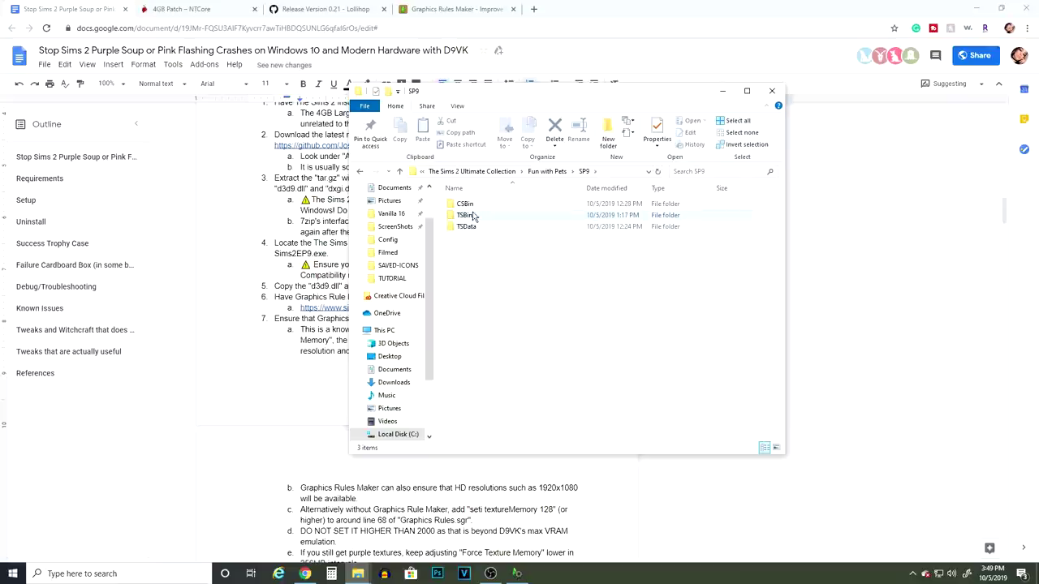
pyautogui.doubleClick(465, 215)
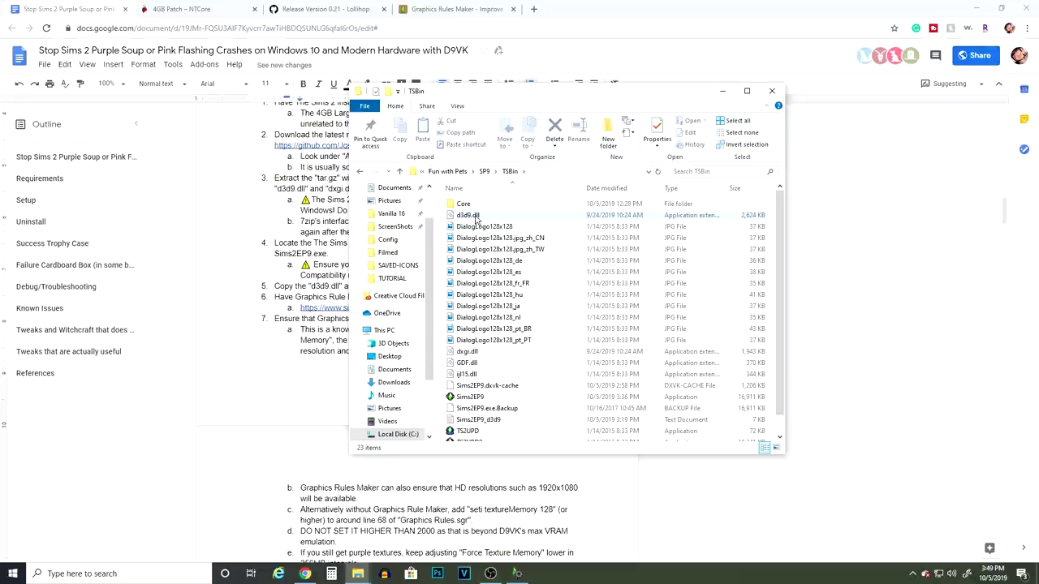
pyautogui.moveTo(477, 221)
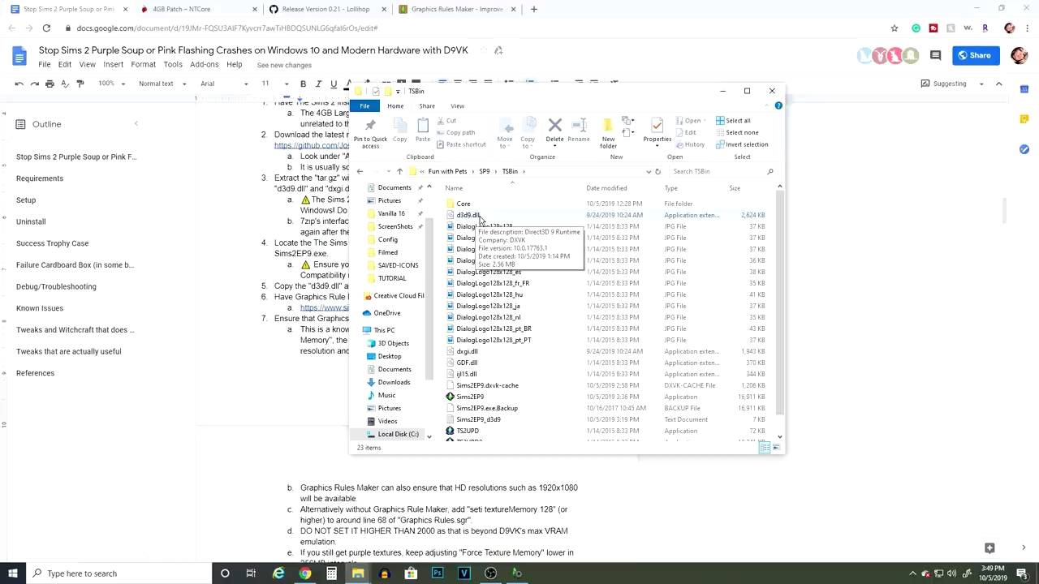
pyautogui.click(772, 90)
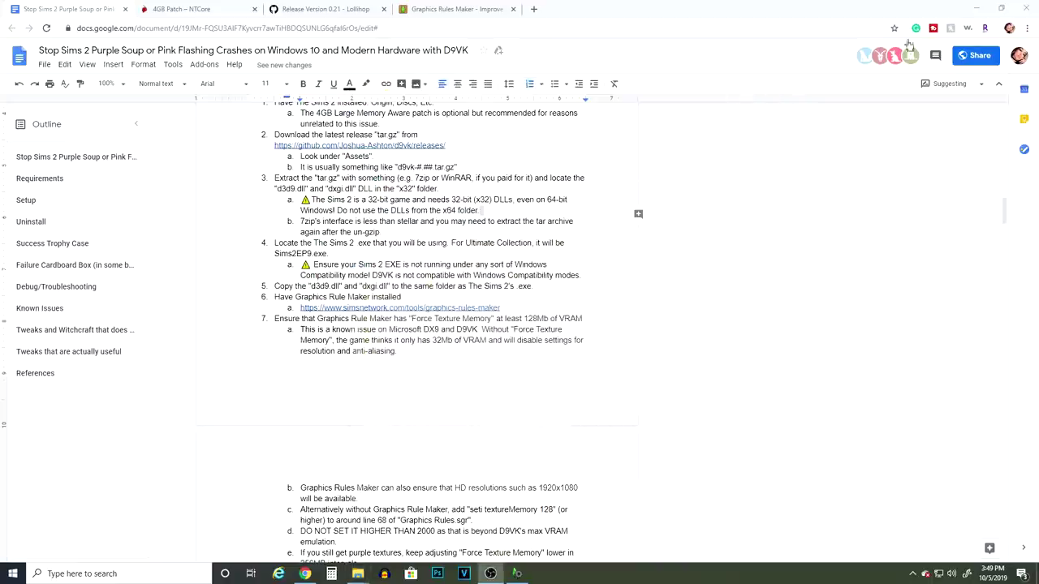
# Clear the desktop of open windows and review the compatibility settings of The Sims 2 Ultimate Collection shortcut.
pyautogui.click(977, 7)
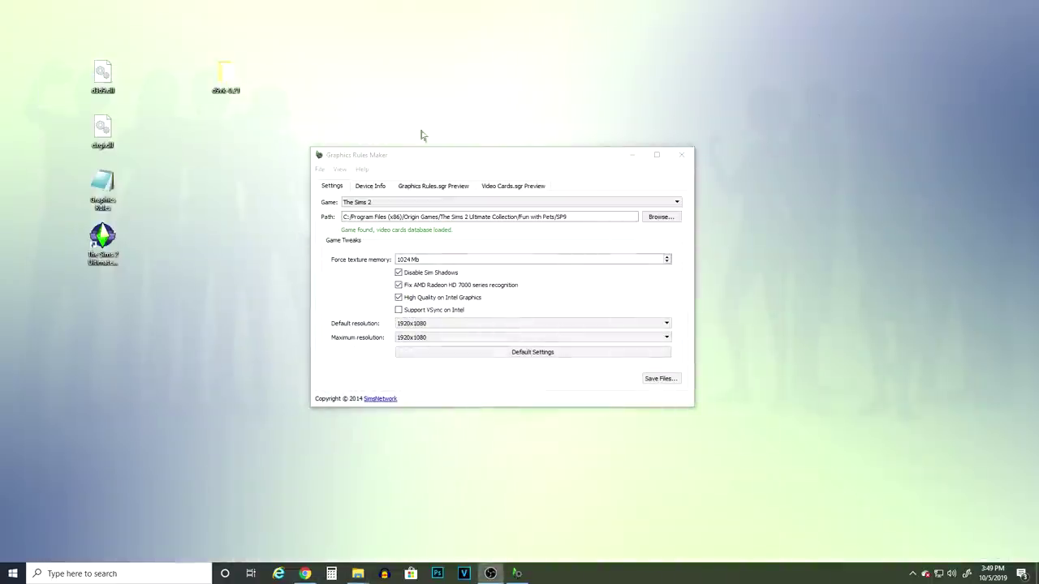
pyautogui.click(633, 155)
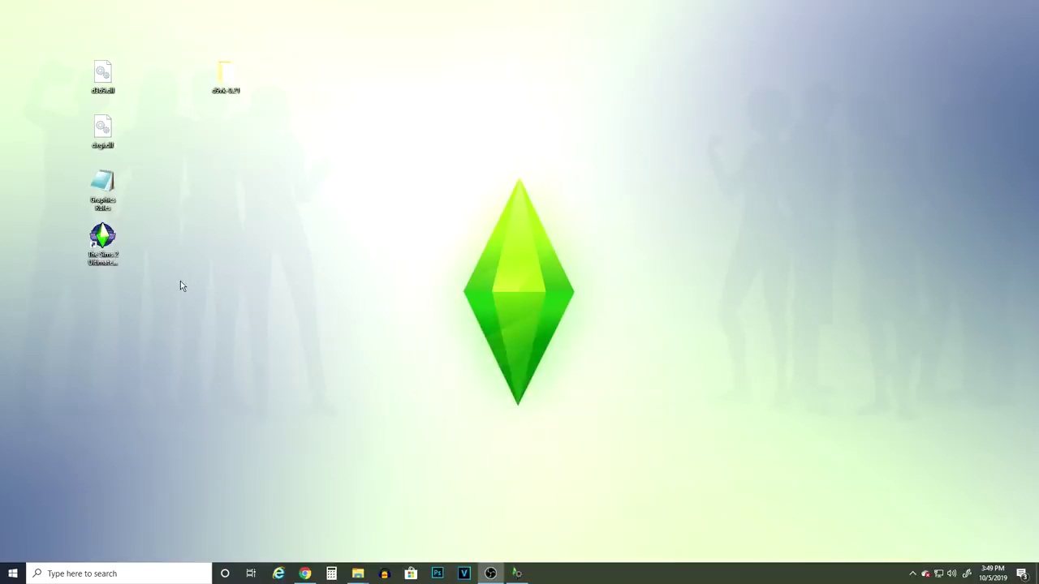
pyautogui.click(98, 245)
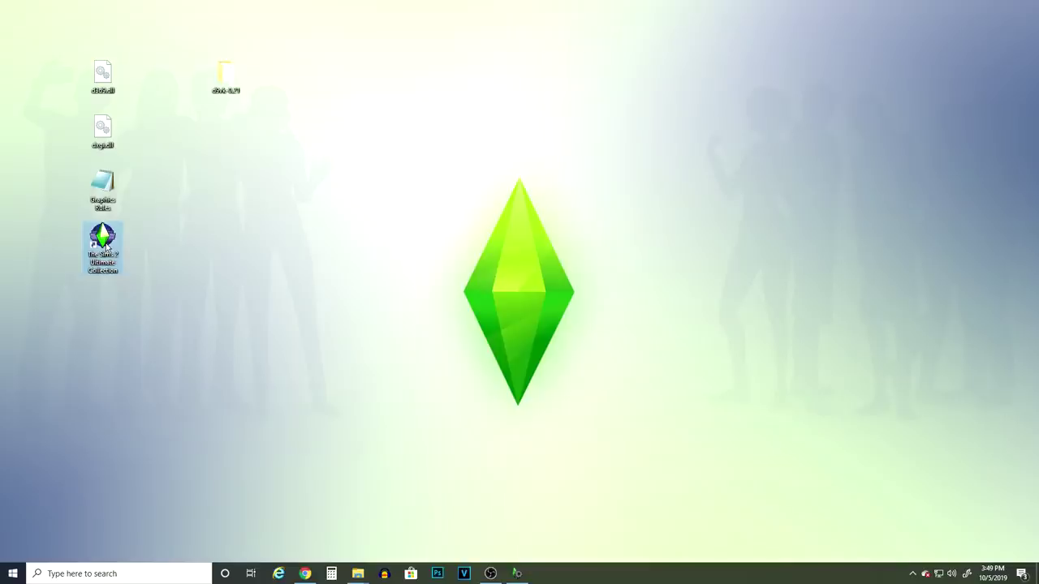
pyautogui.rightClick(107, 247)
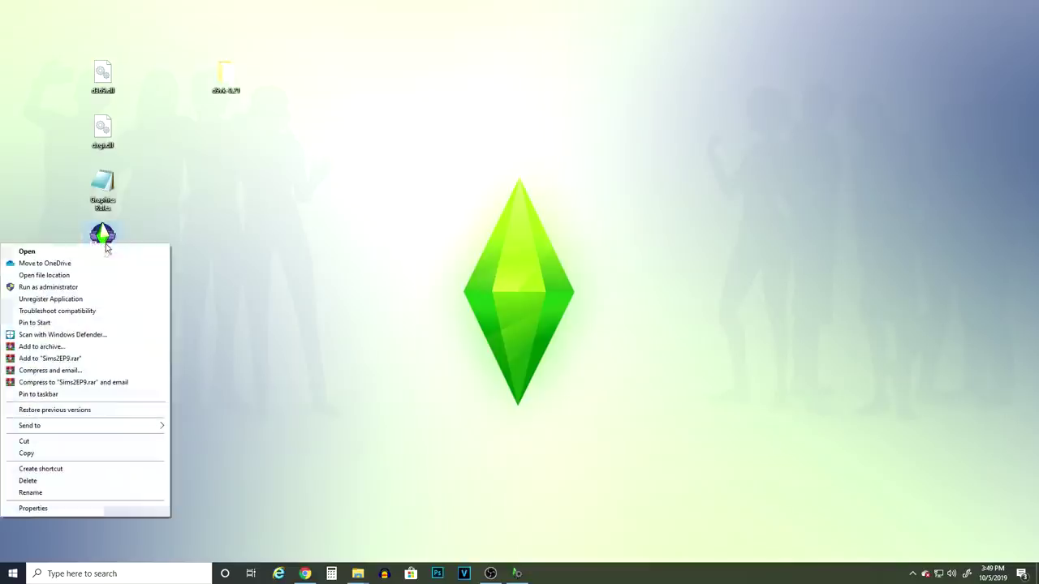
pyautogui.click(32, 508)
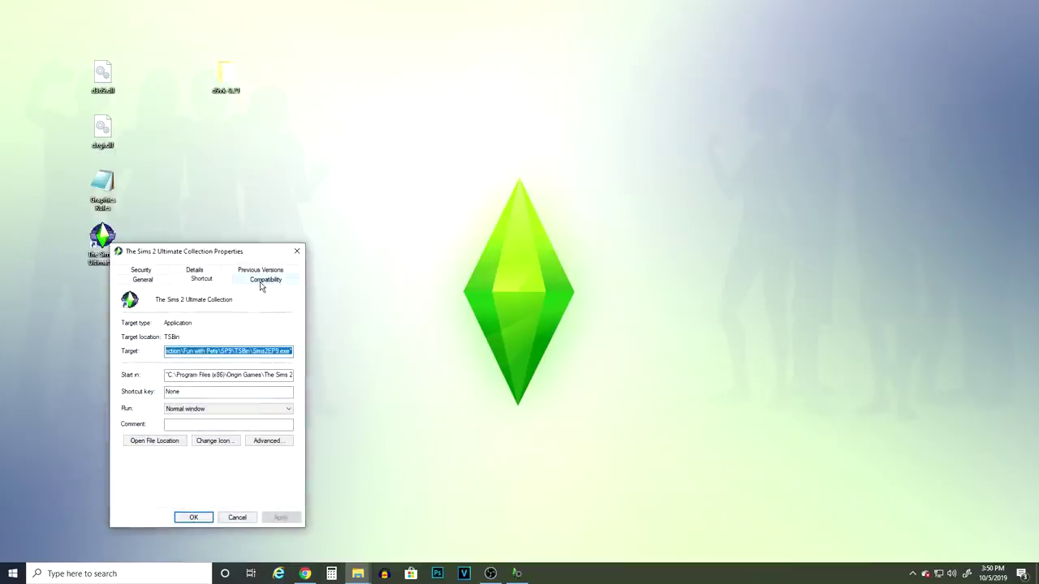
pyautogui.click(258, 281)
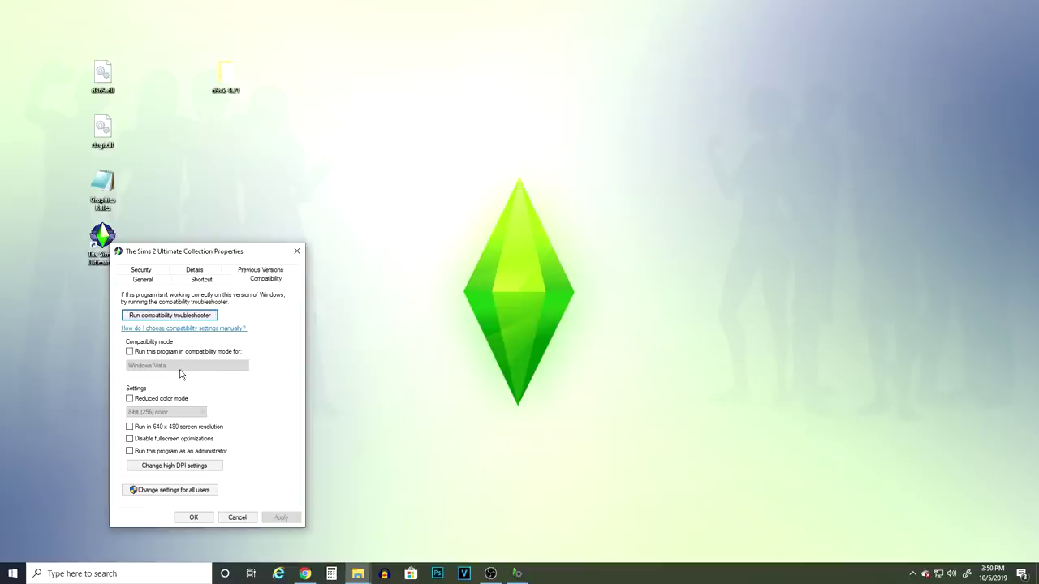
pyautogui.click(203, 520)
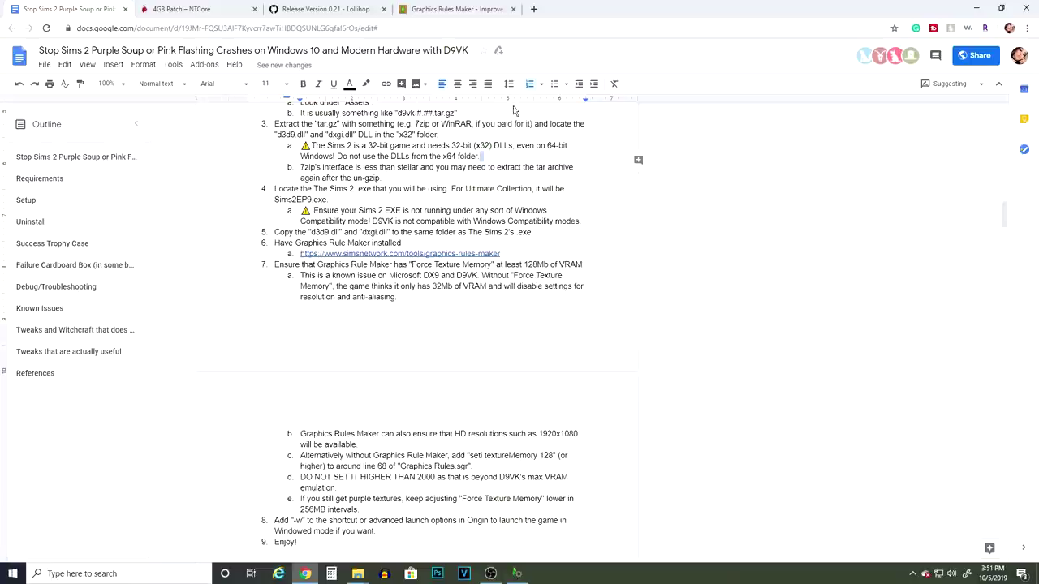
# Review the download, installation and game path instructions on the SimsNetwork Graphics Rules Maker page.
pyautogui.click(466, 9)
pyautogui.scroll(15, 516, 293)
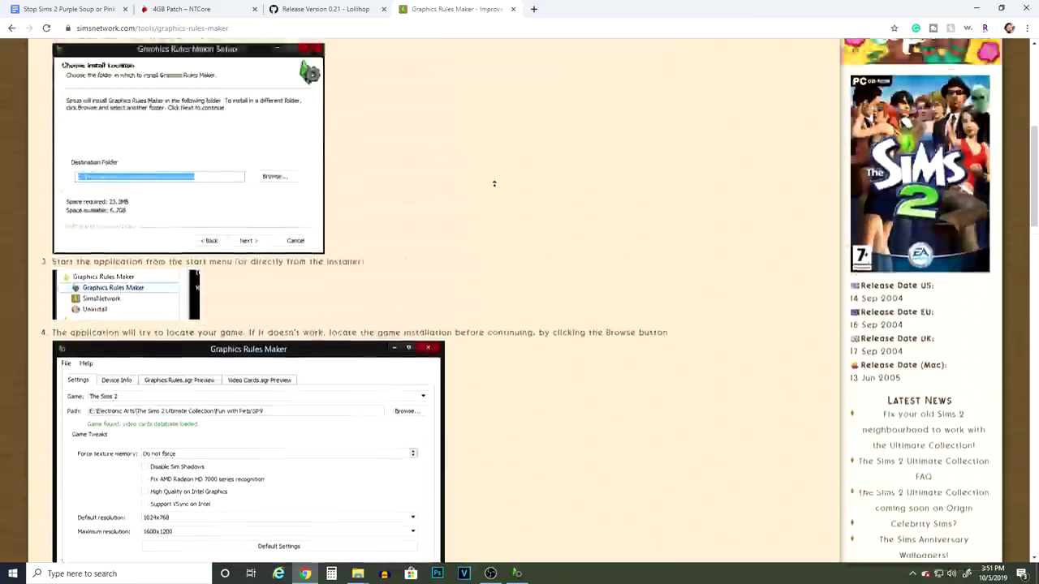
pyautogui.scroll(-4, 484, 234)
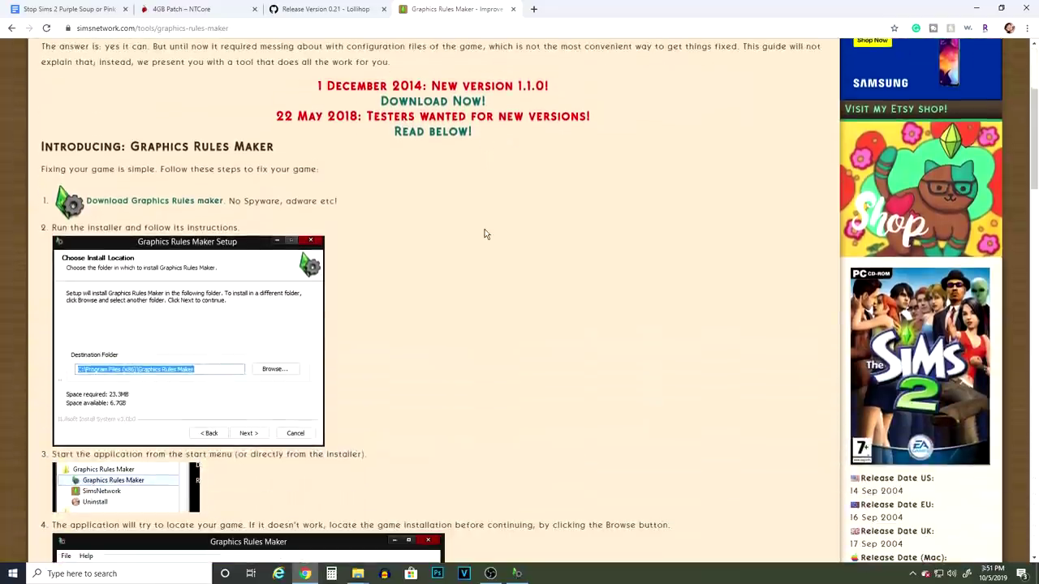
pyautogui.scroll(-1, 452, 241)
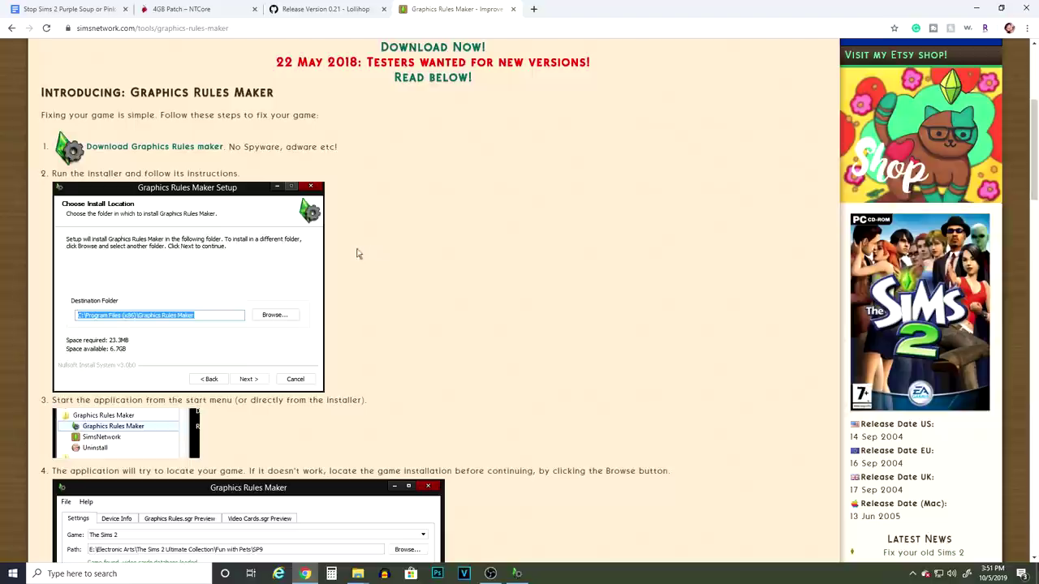
pyautogui.scroll(-2, 162, 241)
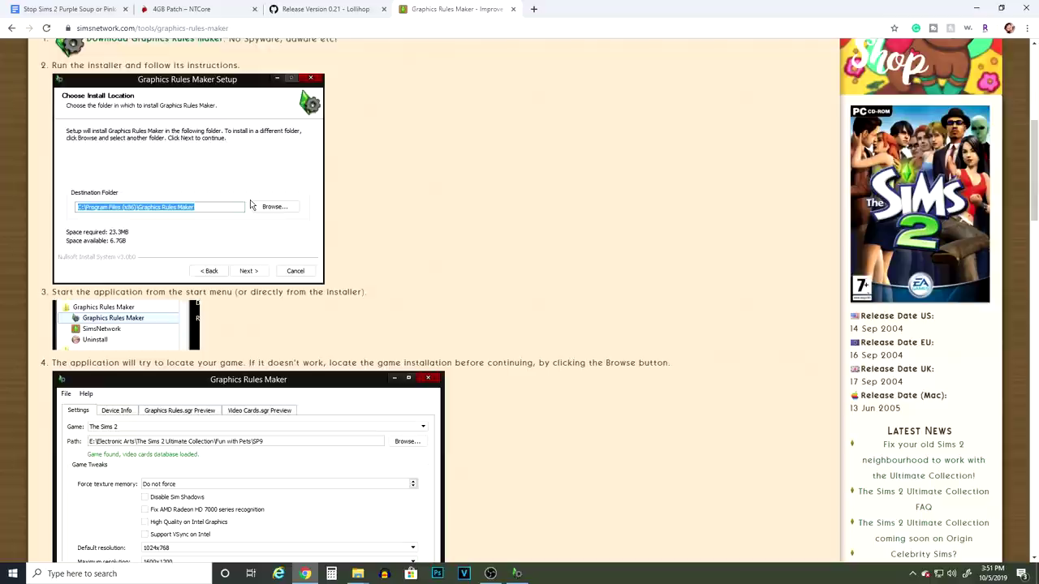
pyautogui.scroll(-5, 250, 210)
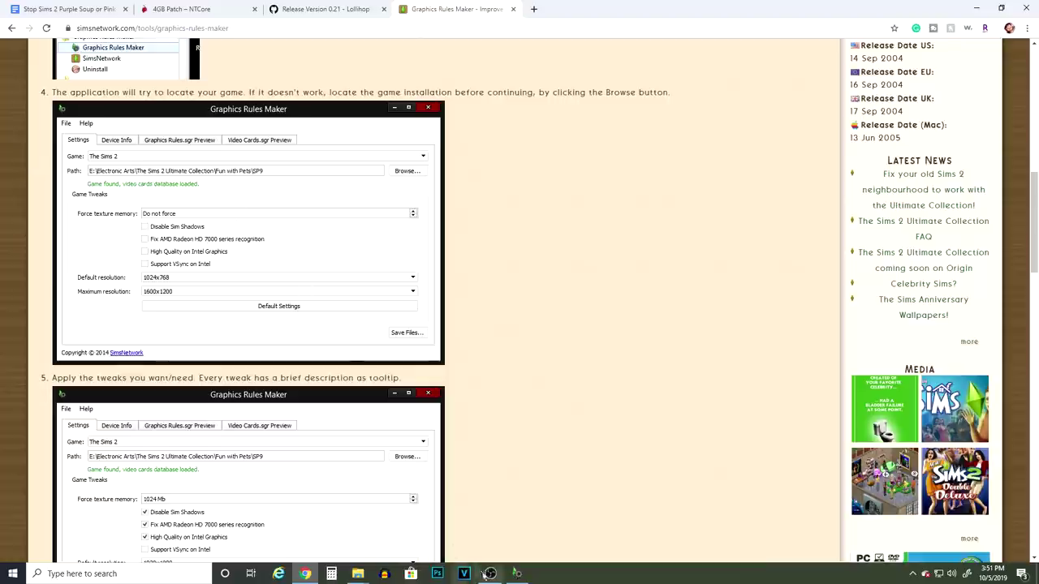
# Switch to Graphics Rules Maker and move its window clear of the web page's example screenshots.
pyautogui.click(517, 574)
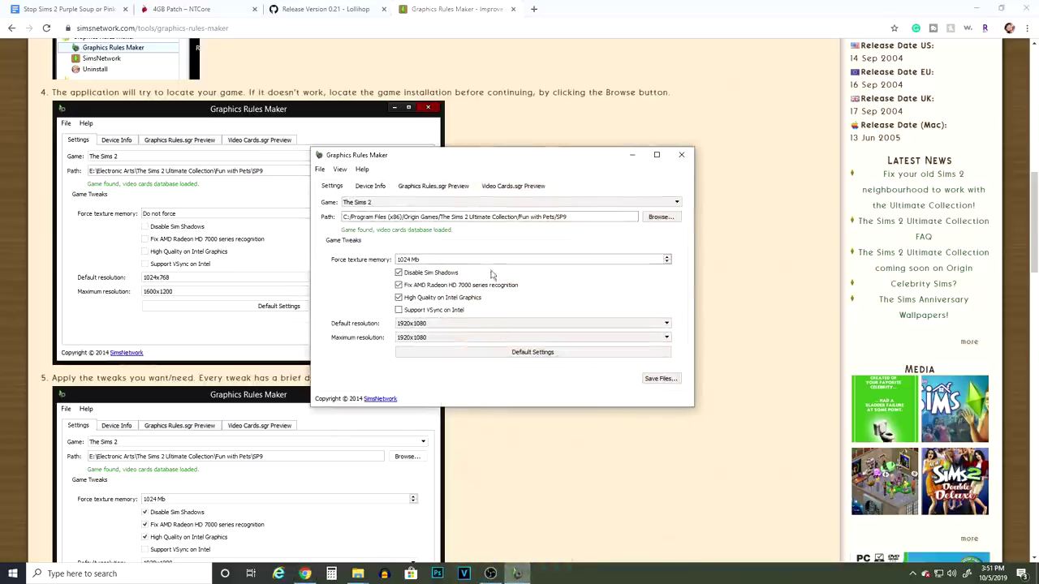
pyautogui.moveTo(459, 151); pyautogui.dragTo(514, 147)
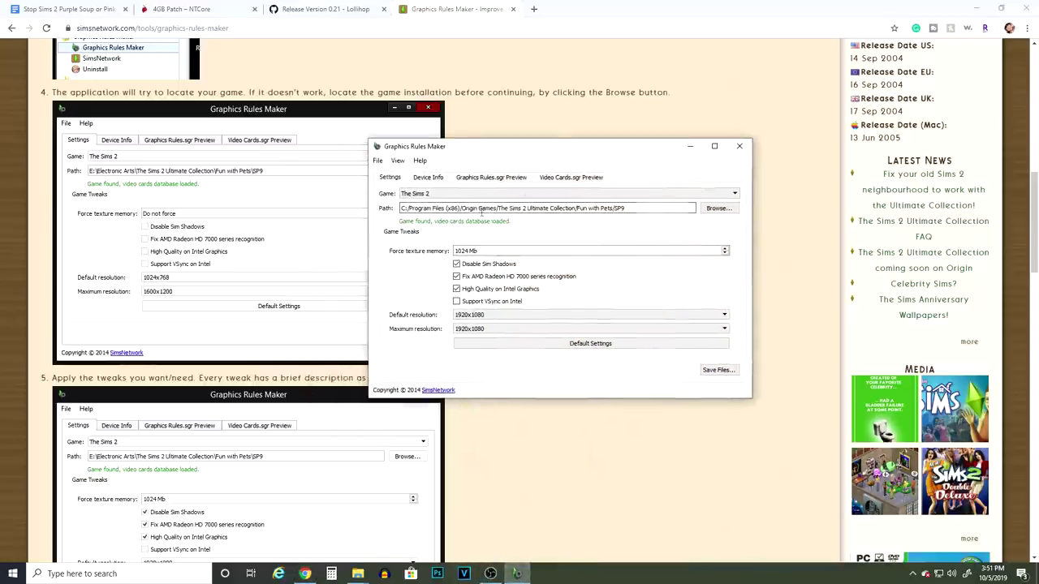